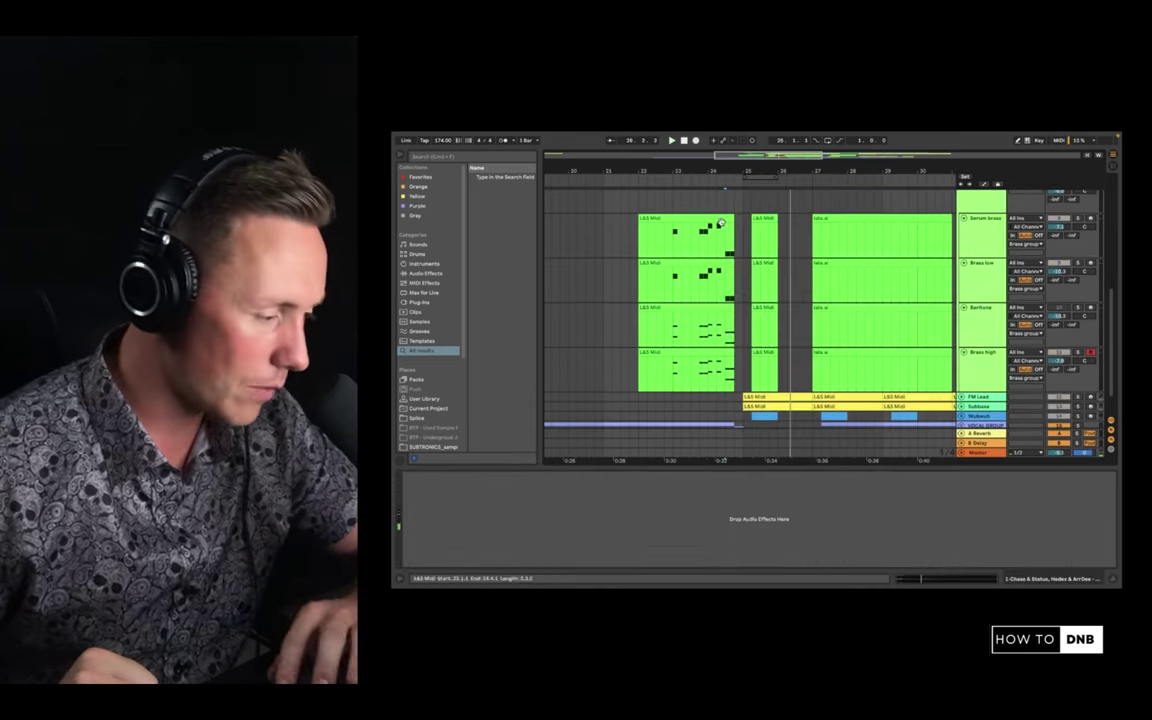
Solo the Brass group and play the brass layers from bar 23.
{"action": "scroll", "coordinate": [910, 255], "scroll_direction": "up", "scroll_amount": 1}
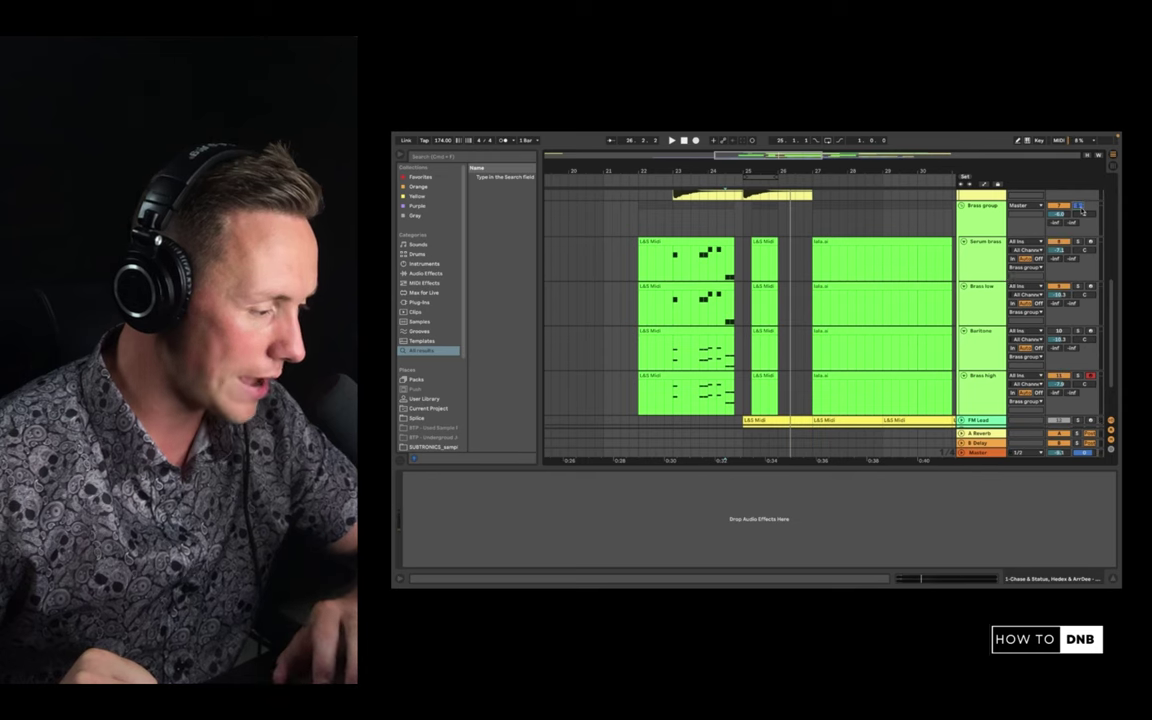
{"action": "left_click", "coordinate": [671, 284]}
{"action": "key", "text": "space"}
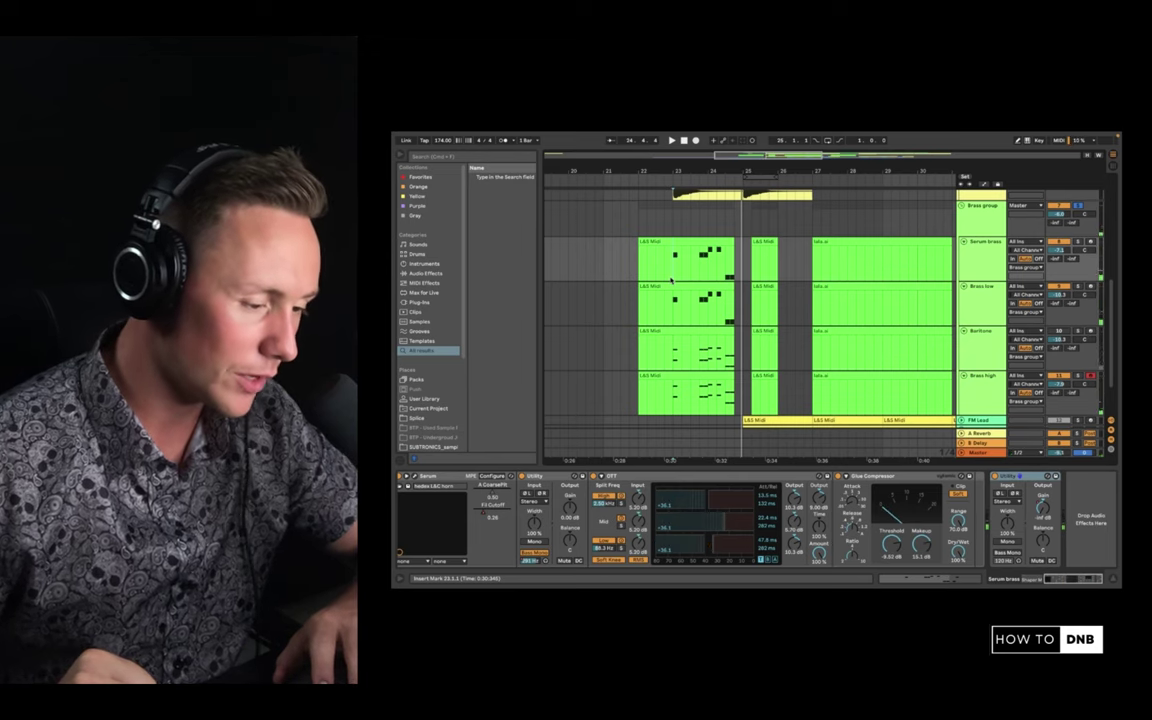
{"action": "scroll", "coordinate": [729, 281], "scroll_direction": "down", "scroll_amount": 2}
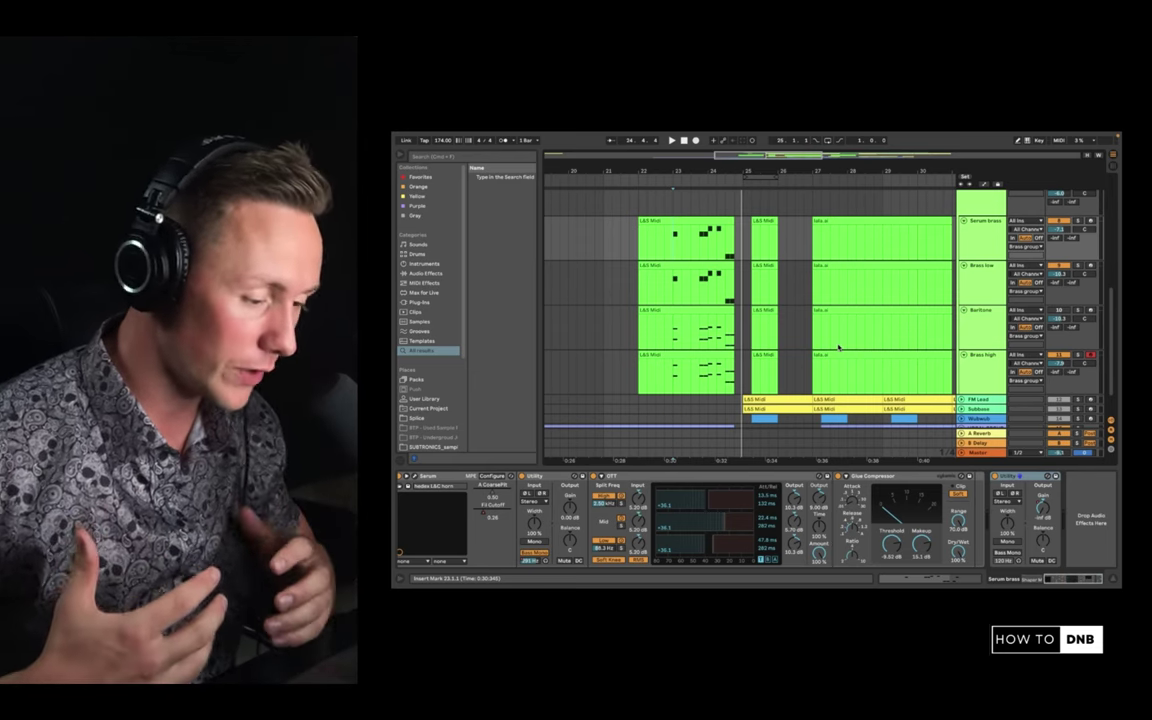
Fold the Baritone track and examine the MIDI notes in the Brass high clip starting at bar 22.
{"action": "left_click", "coordinate": [968, 293]}
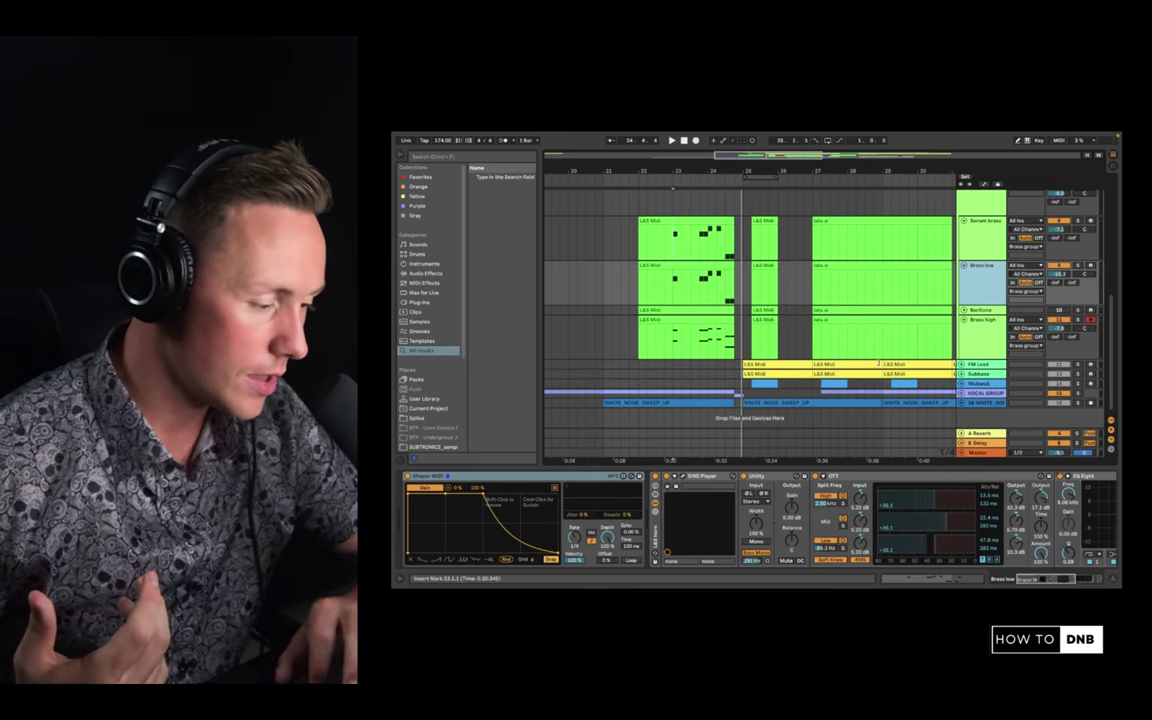
{"action": "left_click", "coordinate": [727, 340]}
{"action": "left_click", "coordinate": [725, 320]}
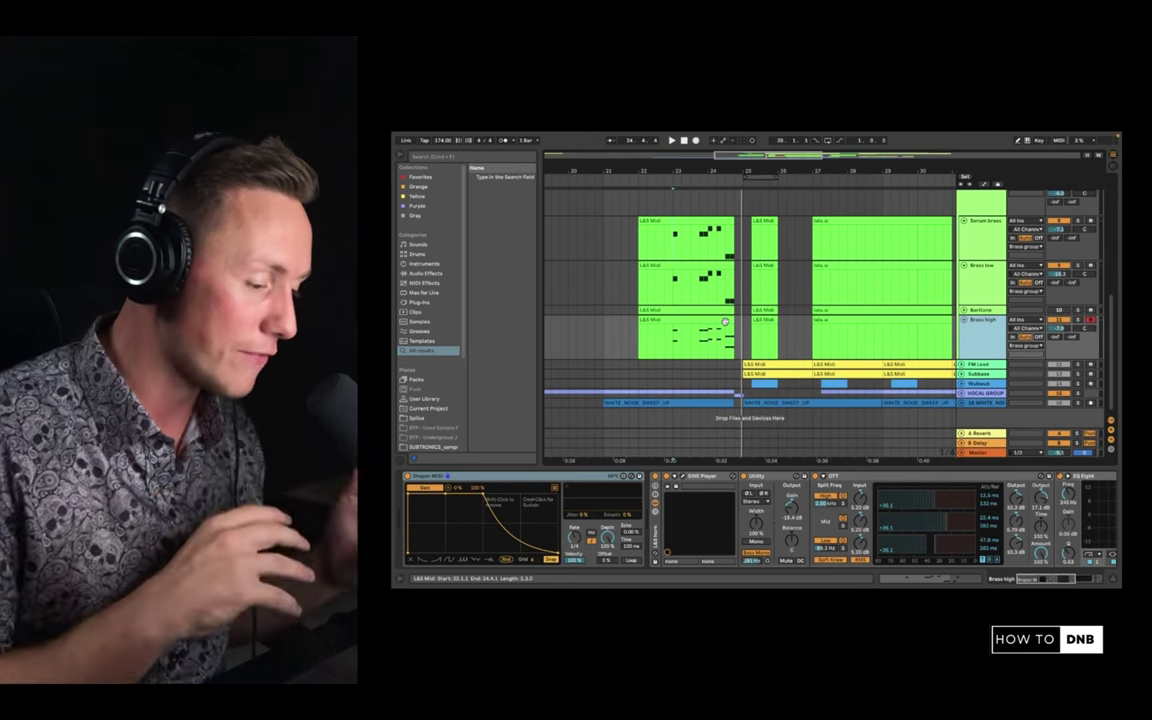
{"action": "double_click", "coordinate": [725, 320]}
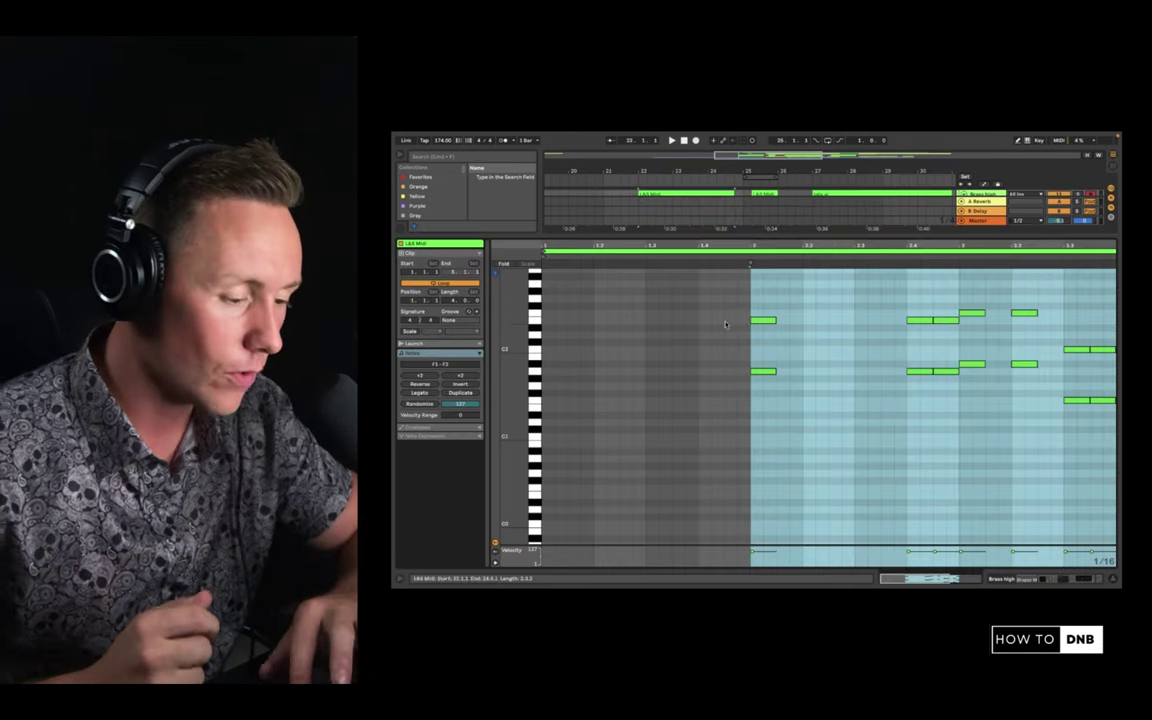
{"action": "left_click", "coordinate": [855, 354]}
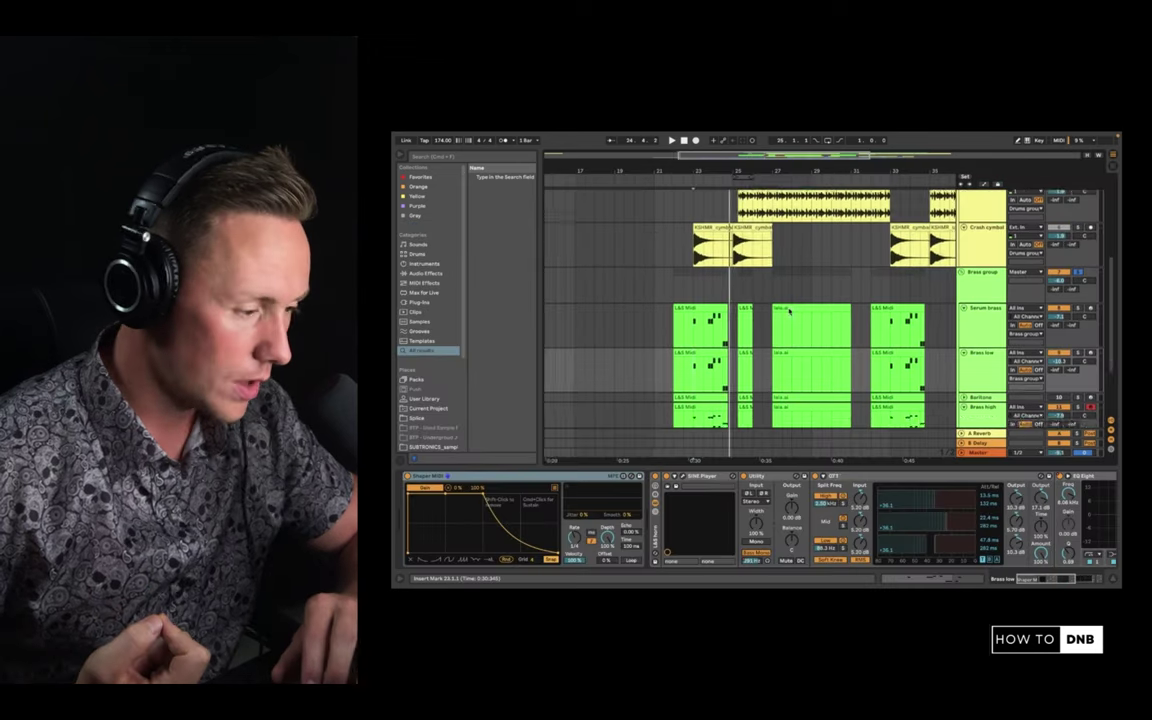
Solo the Drums group alongside the Brass group and play both groups together.
{"action": "scroll", "coordinate": [789, 311], "scroll_direction": "down", "scroll_amount": 2}
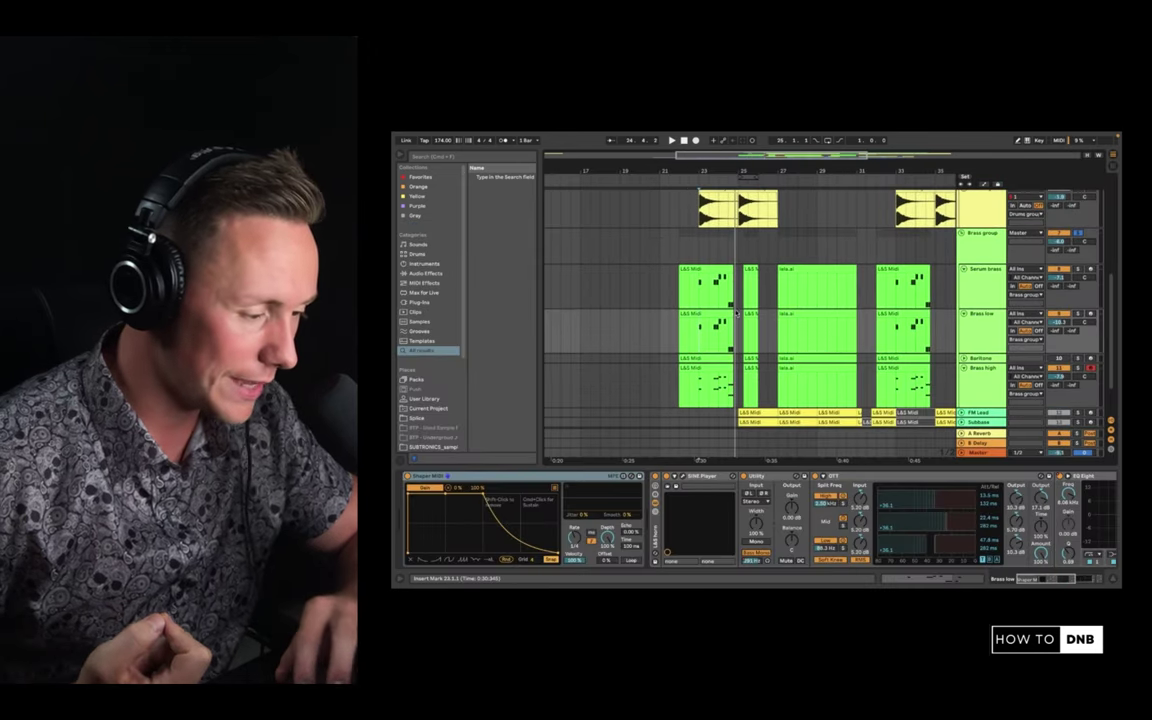
{"action": "scroll", "coordinate": [719, 298], "scroll_direction": "up", "scroll_amount": 3}
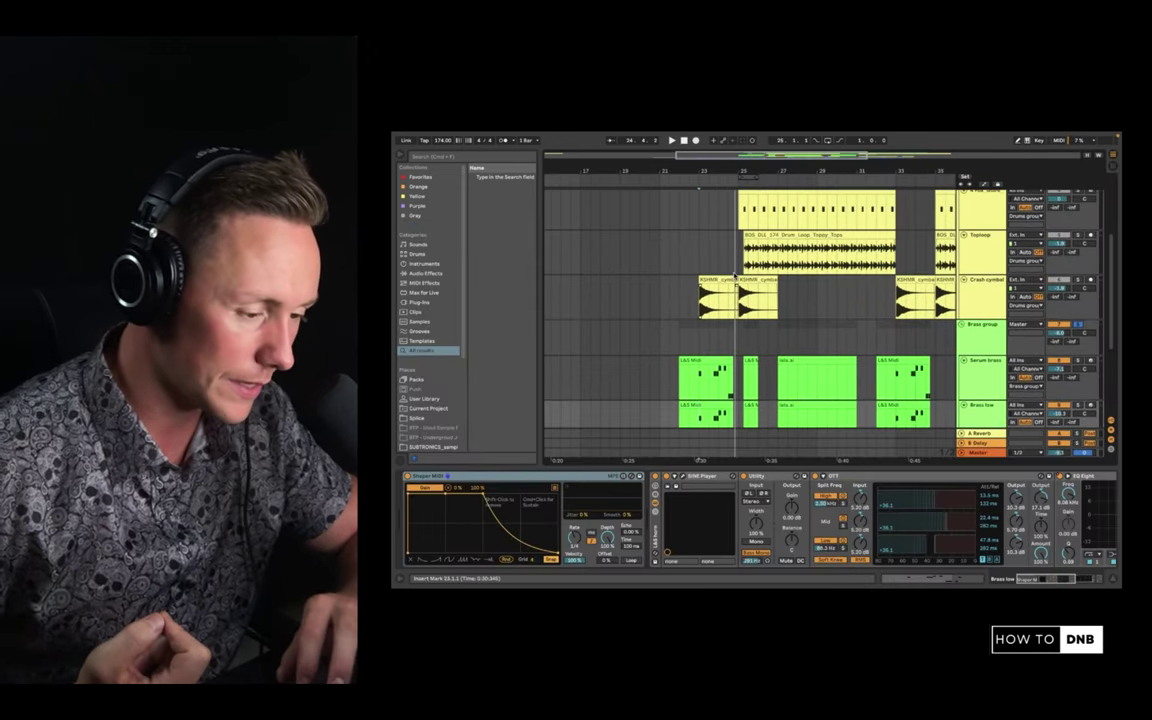
{"action": "scroll", "coordinate": [734, 274], "scroll_direction": "up", "scroll_amount": 3}
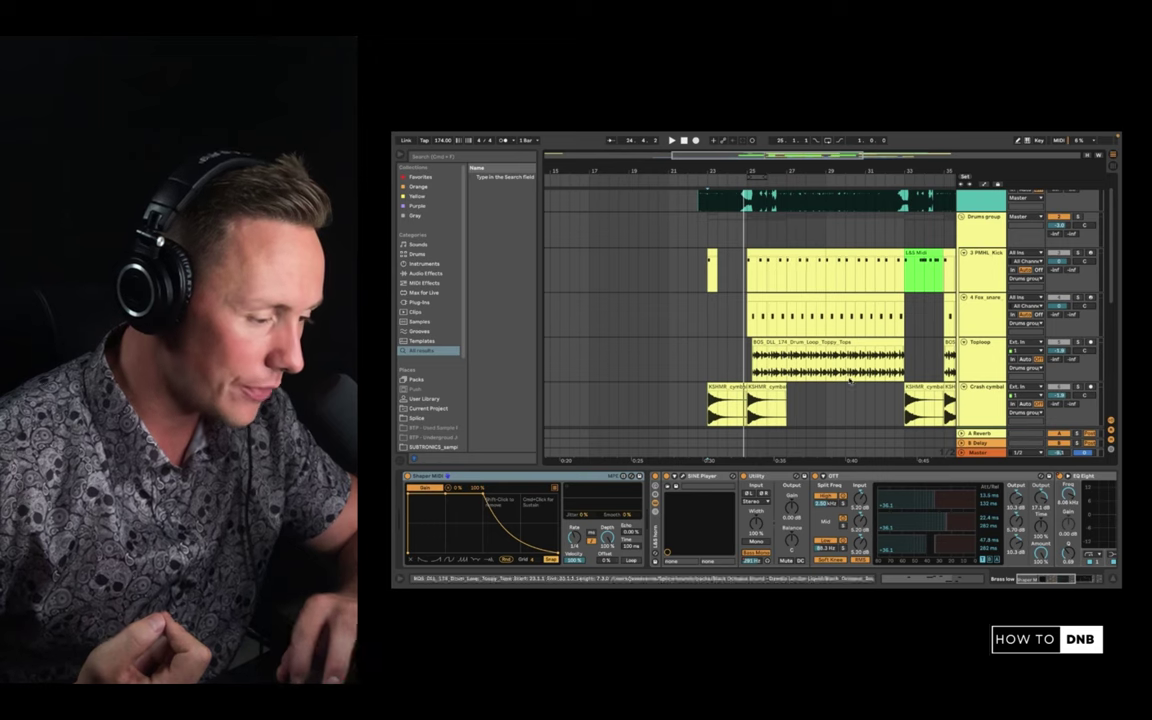
{"action": "scroll", "coordinate": [882, 339], "scroll_direction": "right", "scroll_amount": 1}
{"action": "scroll", "coordinate": [882, 339], "scroll_direction": "down", "scroll_amount": 1}
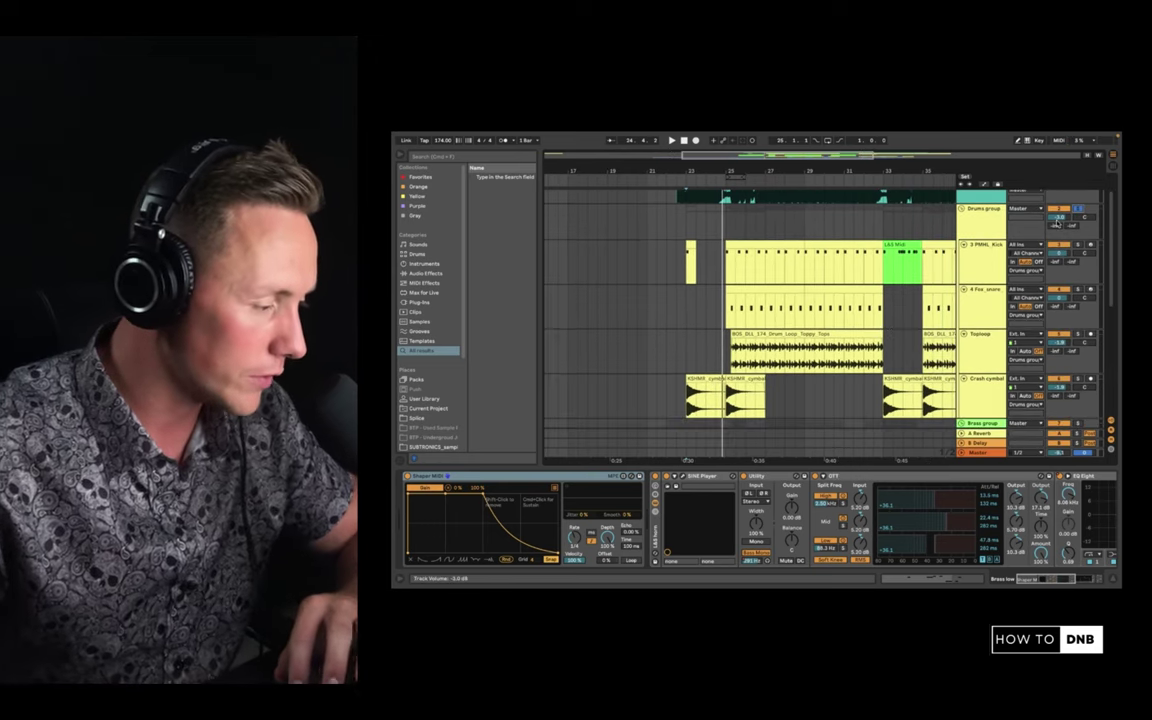
{"action": "scroll", "coordinate": [1057, 224], "scroll_direction": "down", "scroll_amount": 2}
{"action": "scroll", "coordinate": [1060, 222], "scroll_direction": "up", "scroll_amount": 2}
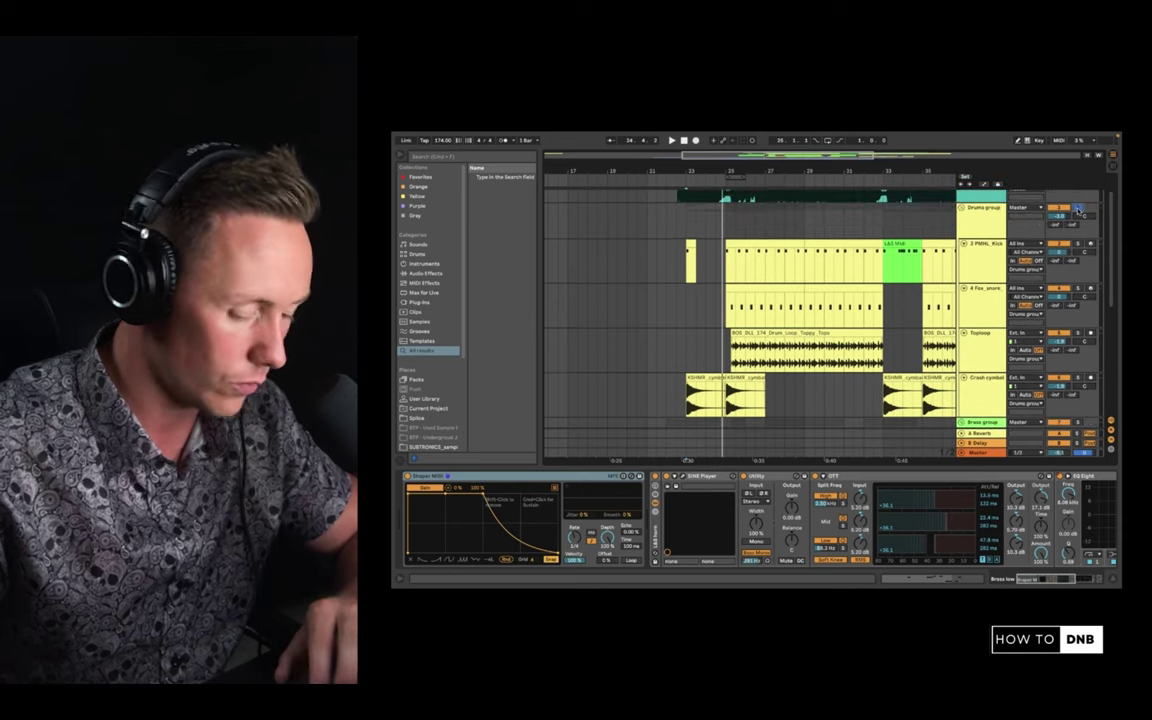
{"action": "scroll", "coordinate": [1078, 210], "scroll_direction": "down", "scroll_amount": 3}
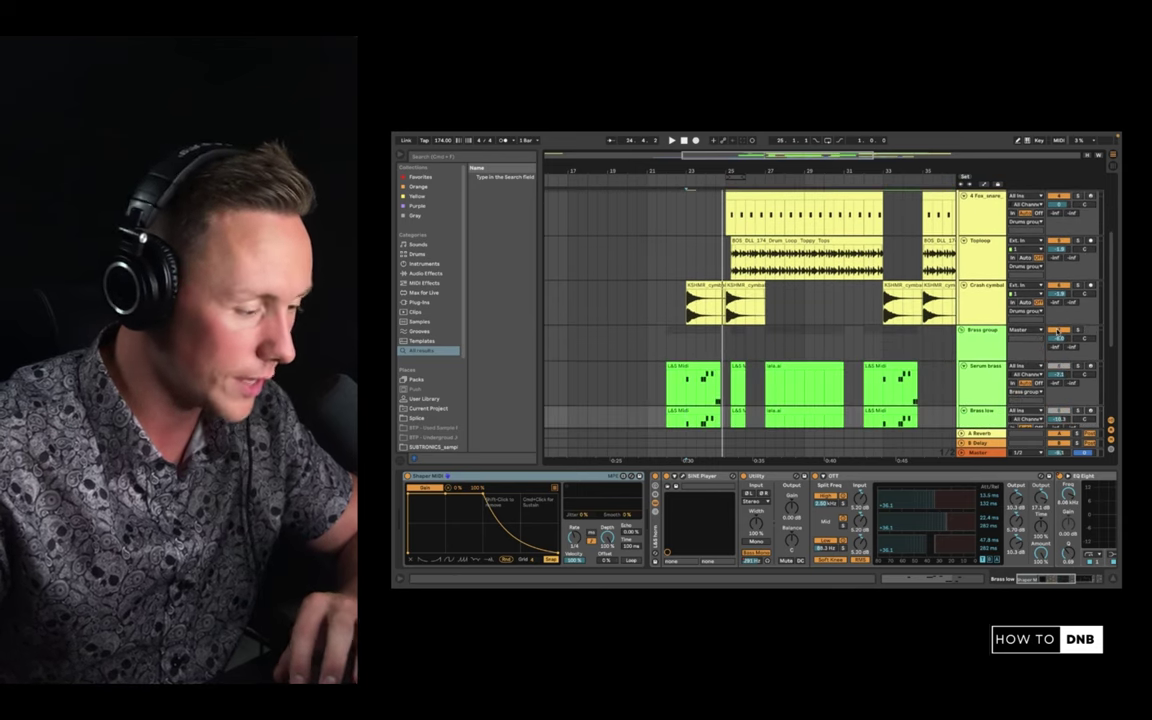
{"action": "scroll", "coordinate": [1080, 333], "scroll_direction": "up", "scroll_amount": 2}
{"action": "scroll", "coordinate": [1080, 333], "scroll_direction": "down", "scroll_amount": 3}
{"action": "key", "text": "space"}
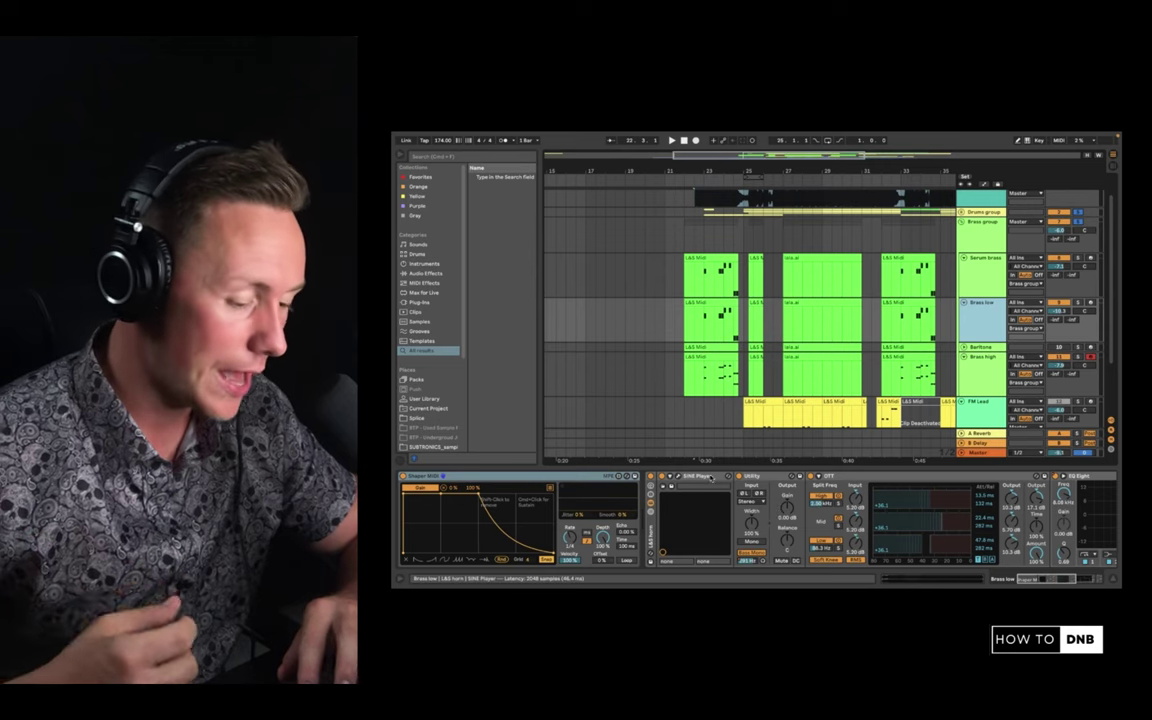
Examine the Utility, OTT and EQ Eight devices on the Brass low track and compare them with the Serum brass chain.
{"action": "left_click", "coordinate": [756, 514]}
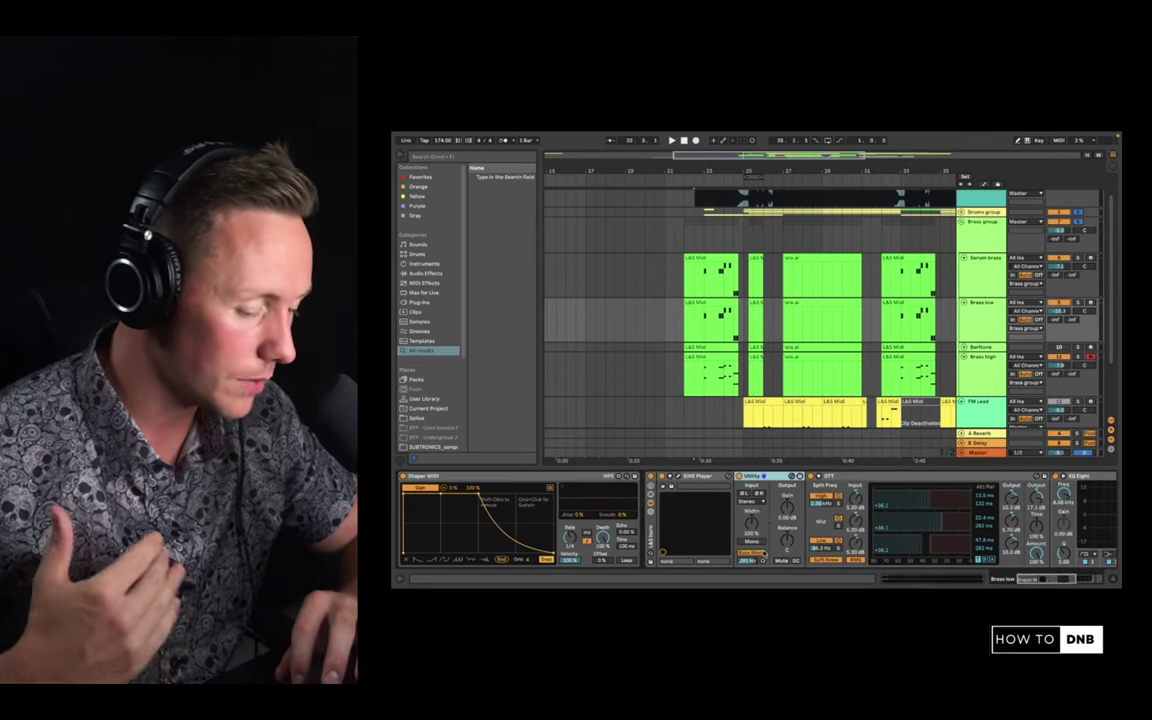
{"action": "scroll", "coordinate": [725, 498], "scroll_direction": "right", "scroll_amount": 3}
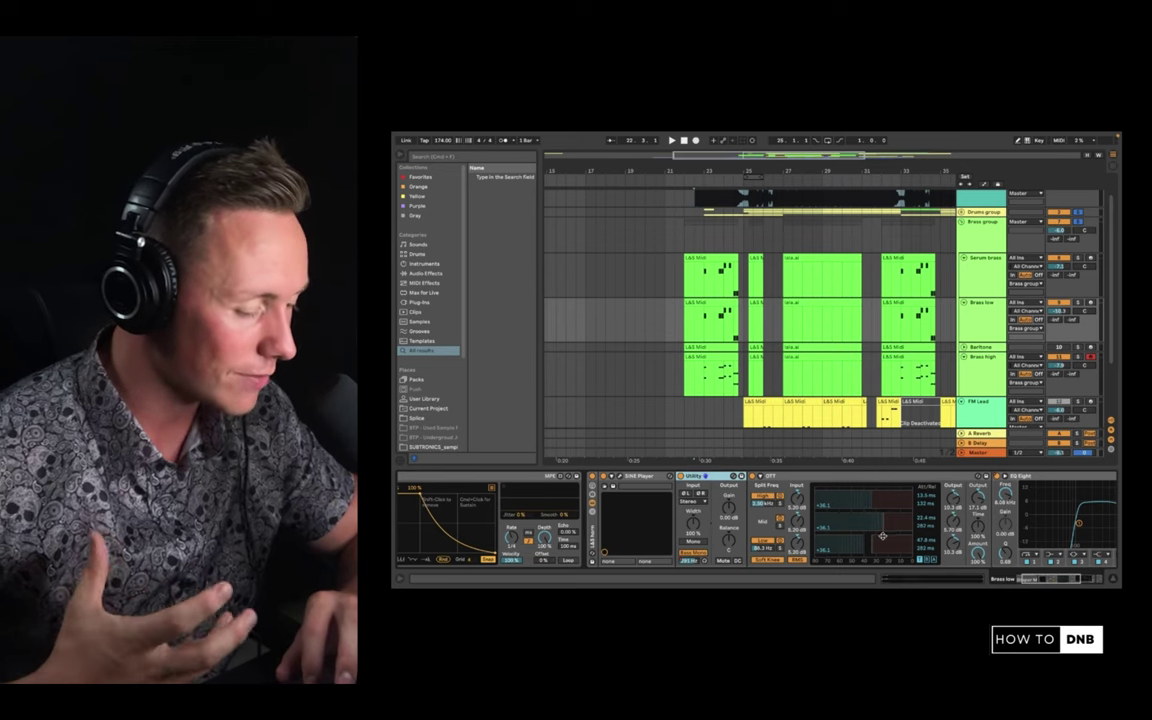
{"action": "left_click", "coordinate": [983, 285]}
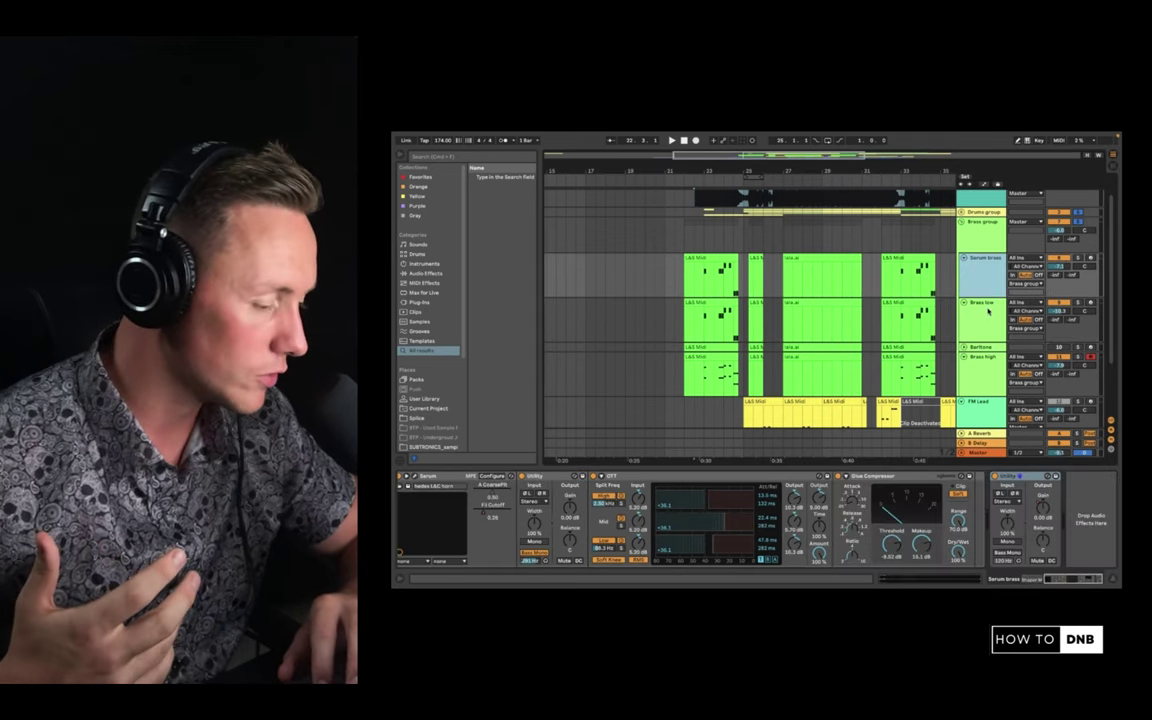
{"action": "left_click", "coordinate": [988, 313]}
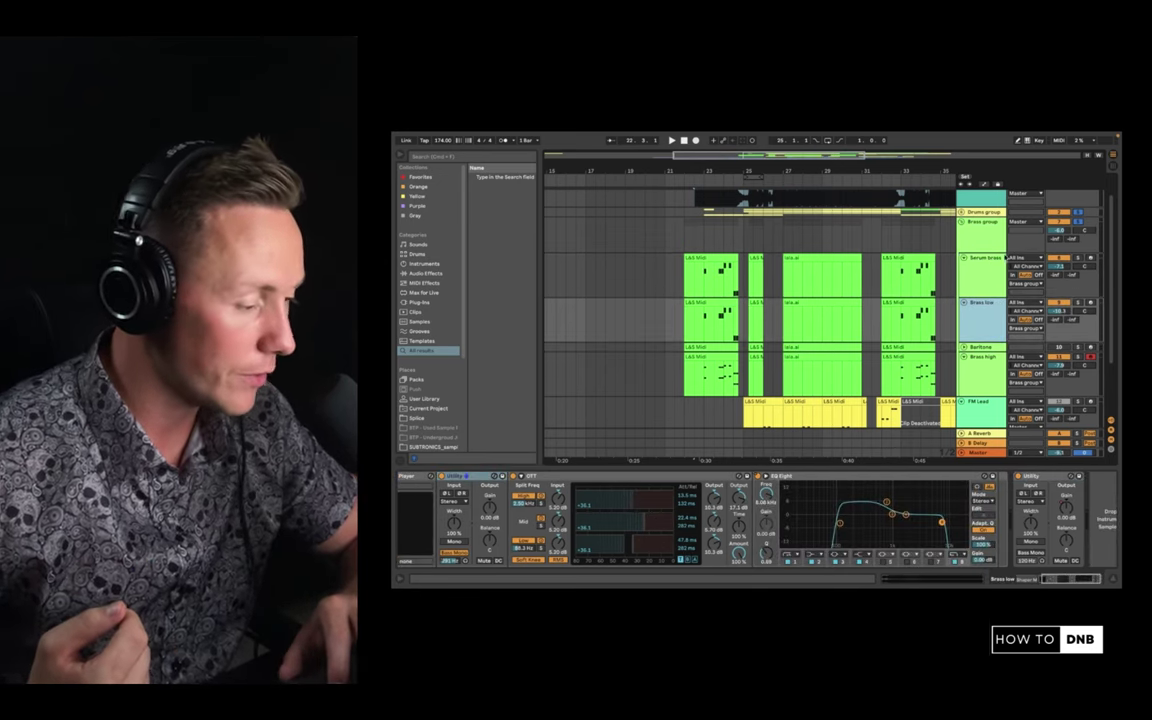
{"action": "scroll", "coordinate": [884, 533], "scroll_direction": "right", "scroll_amount": 1}
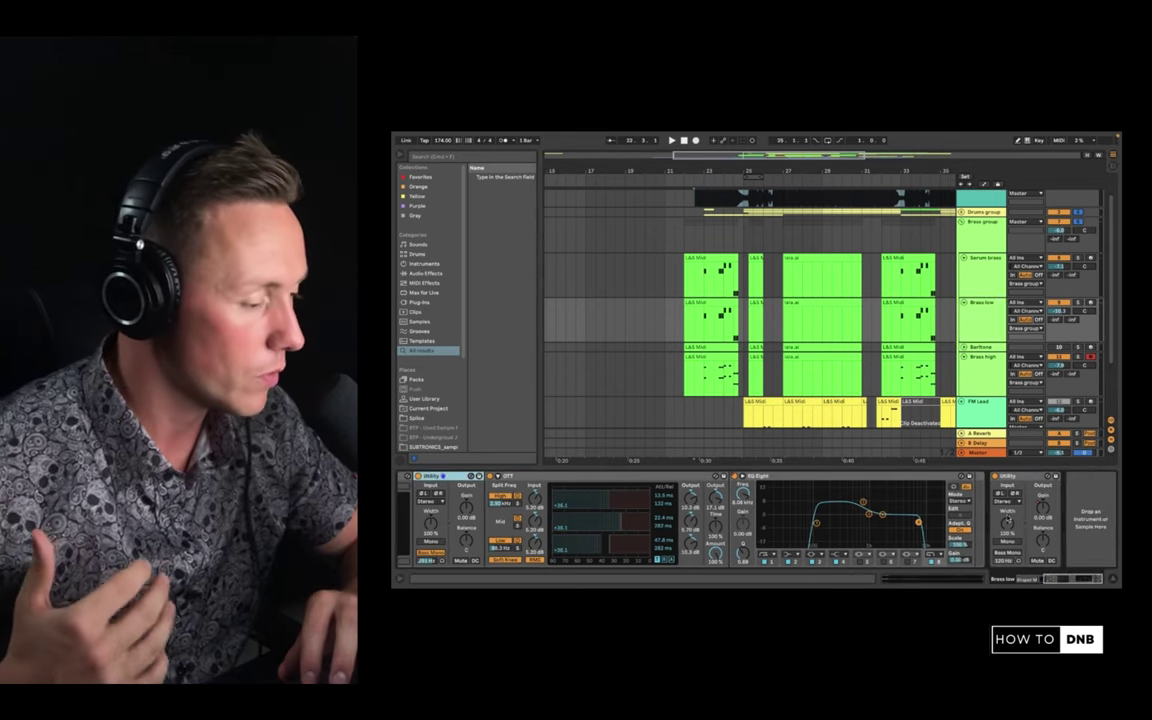
Examine the Brass high effects chain through to its EQ Eight, and the Serum brass chain back to Shaper MIDI.
{"action": "left_click", "coordinate": [982, 362]}
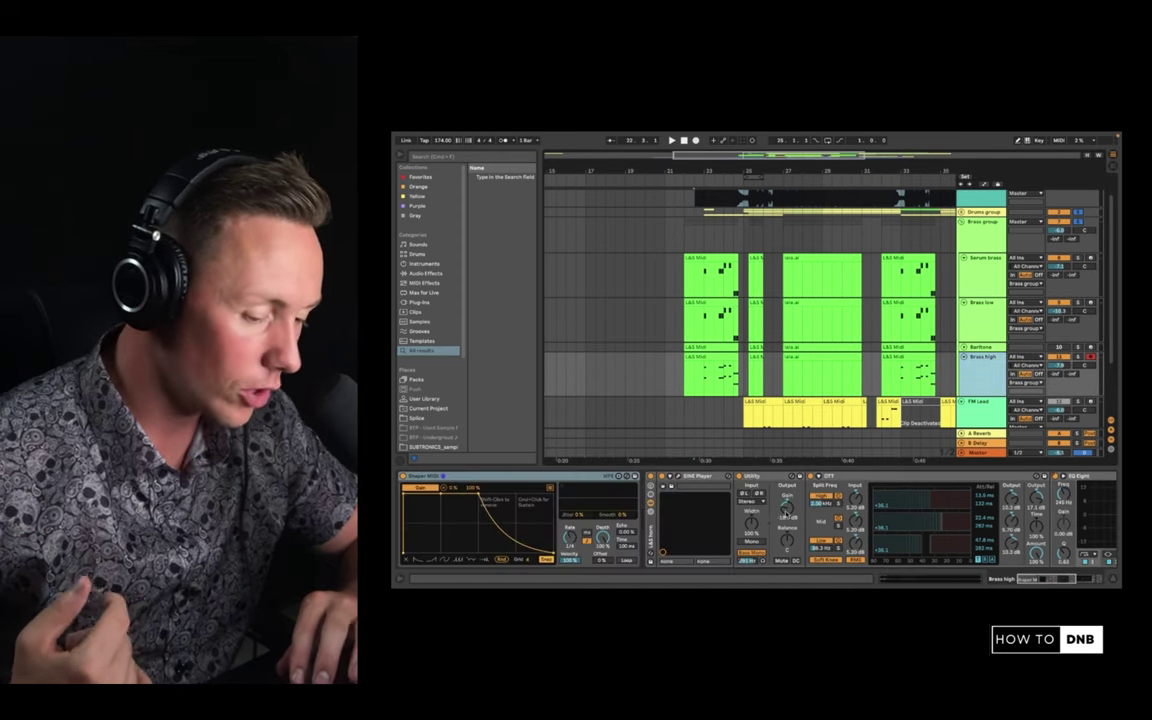
{"action": "scroll", "coordinate": [786, 506], "scroll_direction": "right", "scroll_amount": 5}
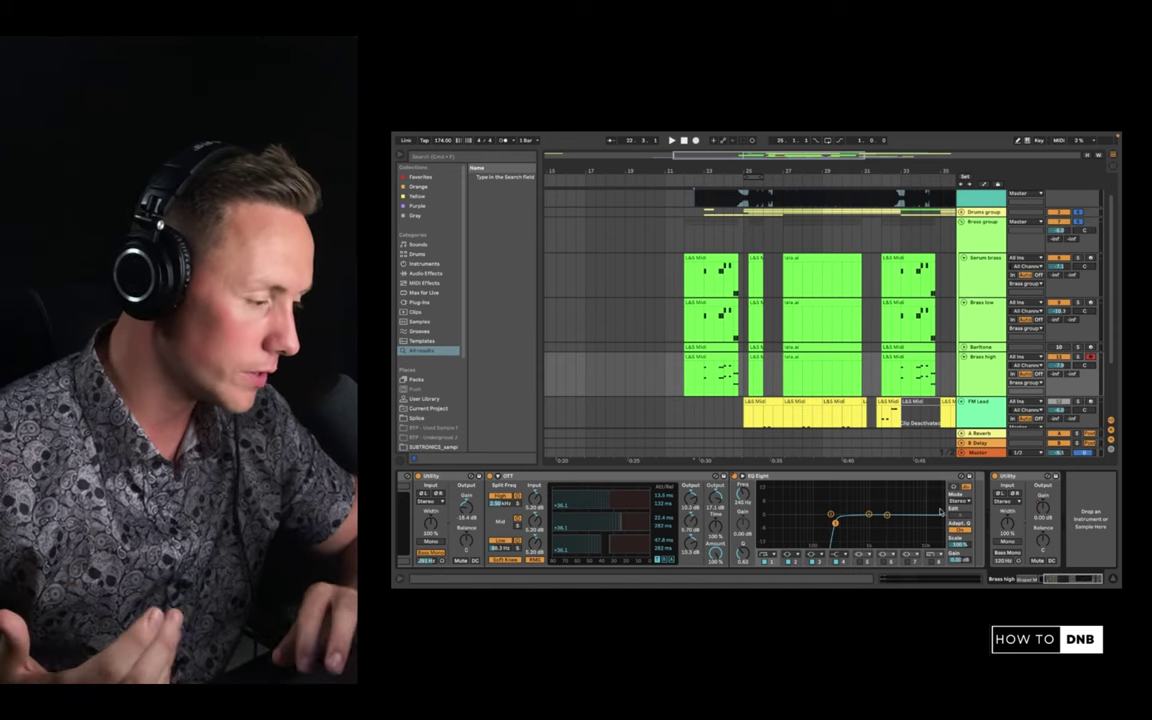
{"action": "left_click", "coordinate": [982, 258]}
{"action": "scroll", "coordinate": [625, 505], "scroll_direction": "left", "scroll_amount": 3}
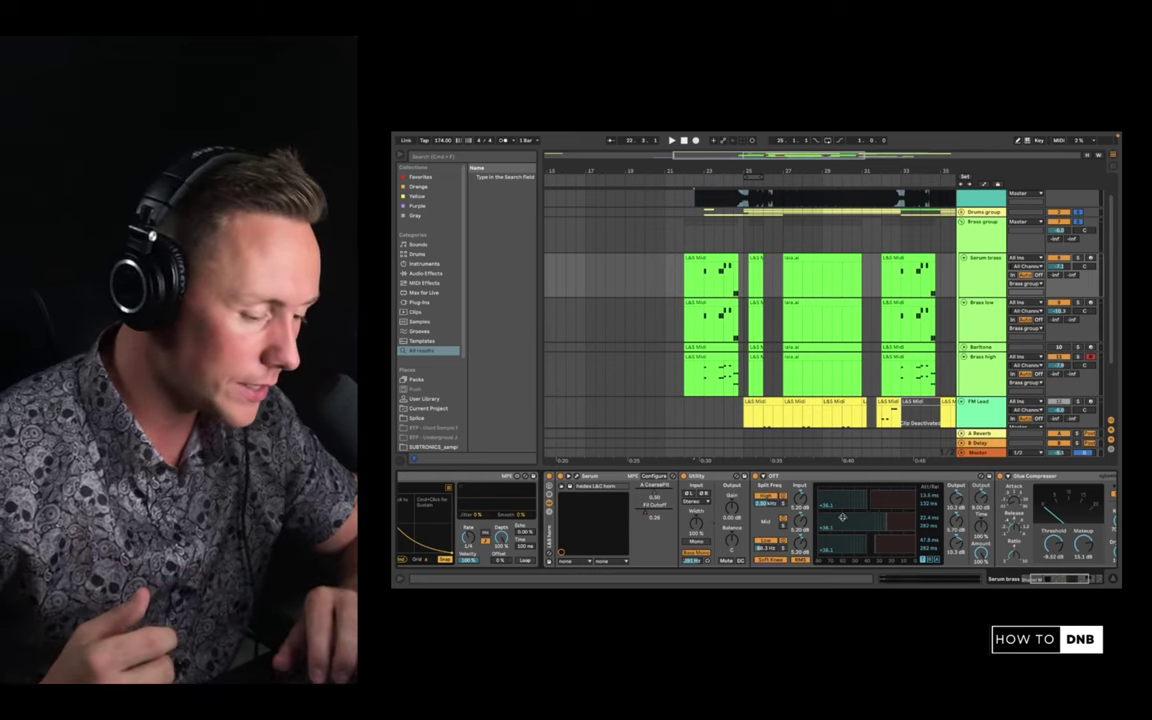
{"action": "scroll", "coordinate": [761, 505], "scroll_direction": "left", "scroll_amount": 2}
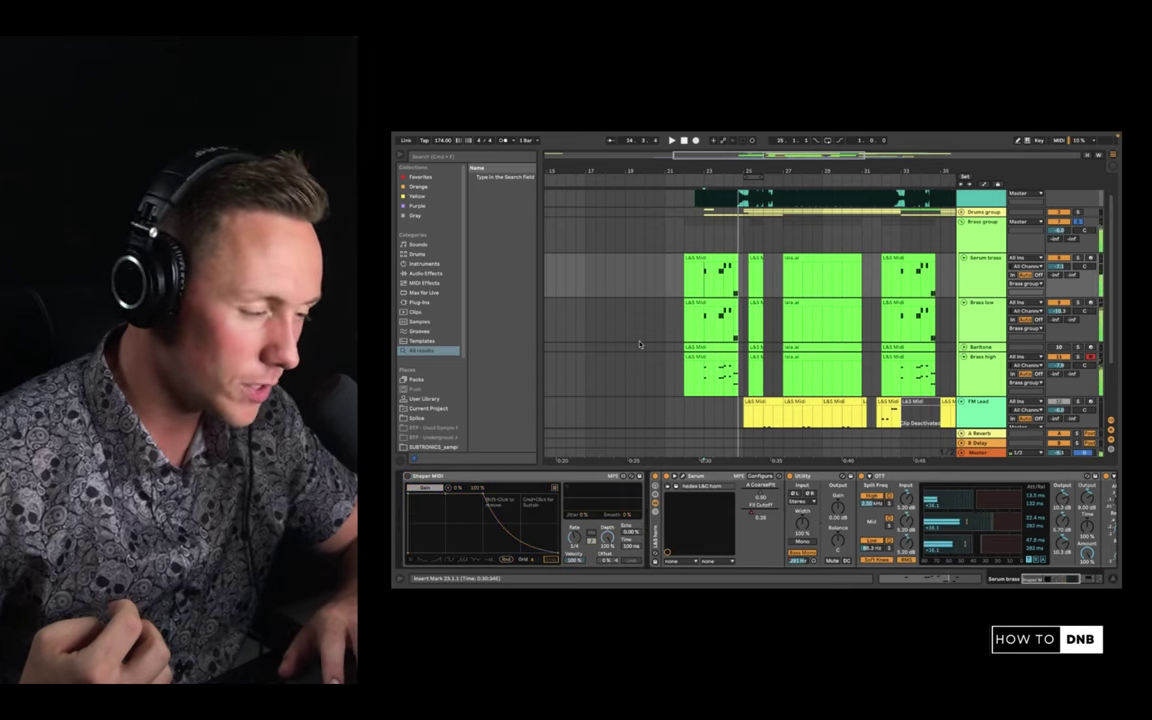
Open the Eos 2 reverb on the Brass group, review its Superhall settings, and close the plugin window.
{"action": "key", "text": "Up"}
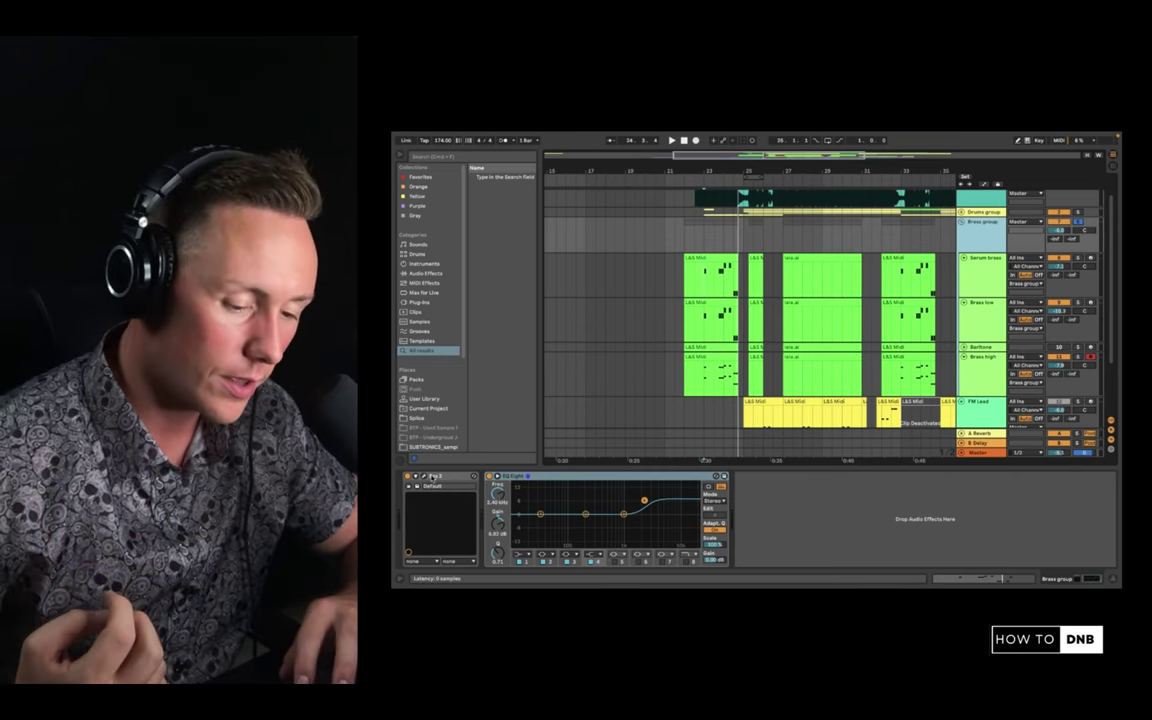
{"action": "left_click", "coordinate": [423, 476]}
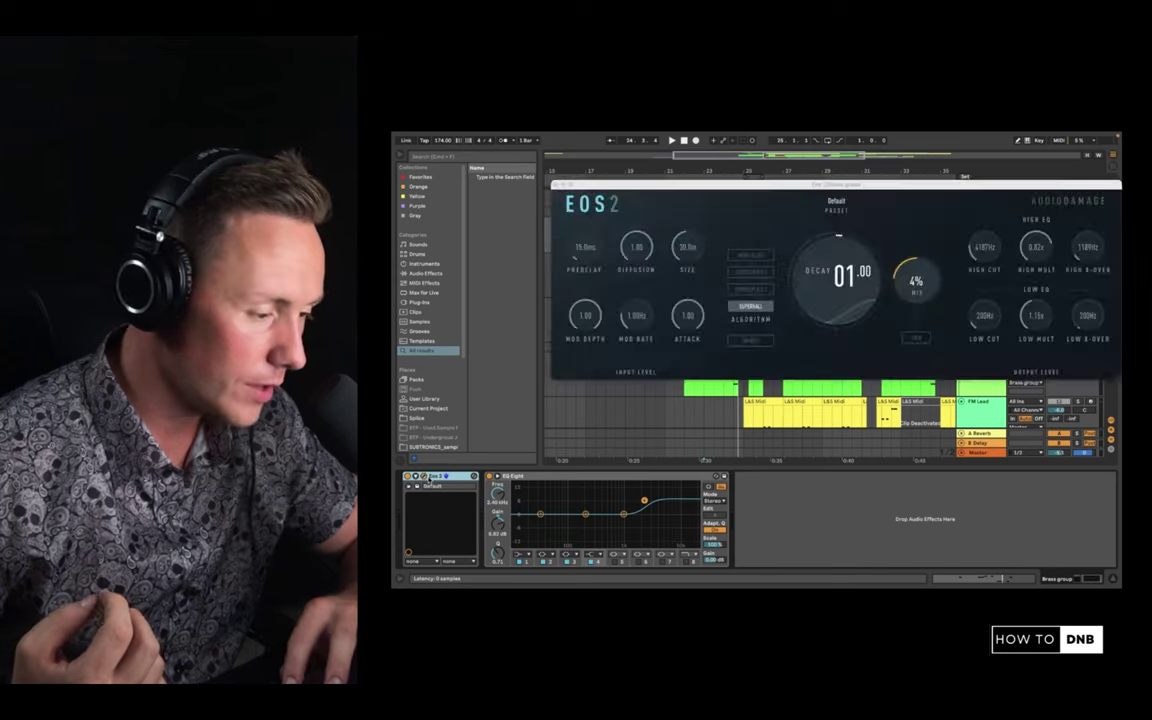
{"action": "left_click_drag", "start_coordinate": [897, 188], "coordinate": [864, 204]}
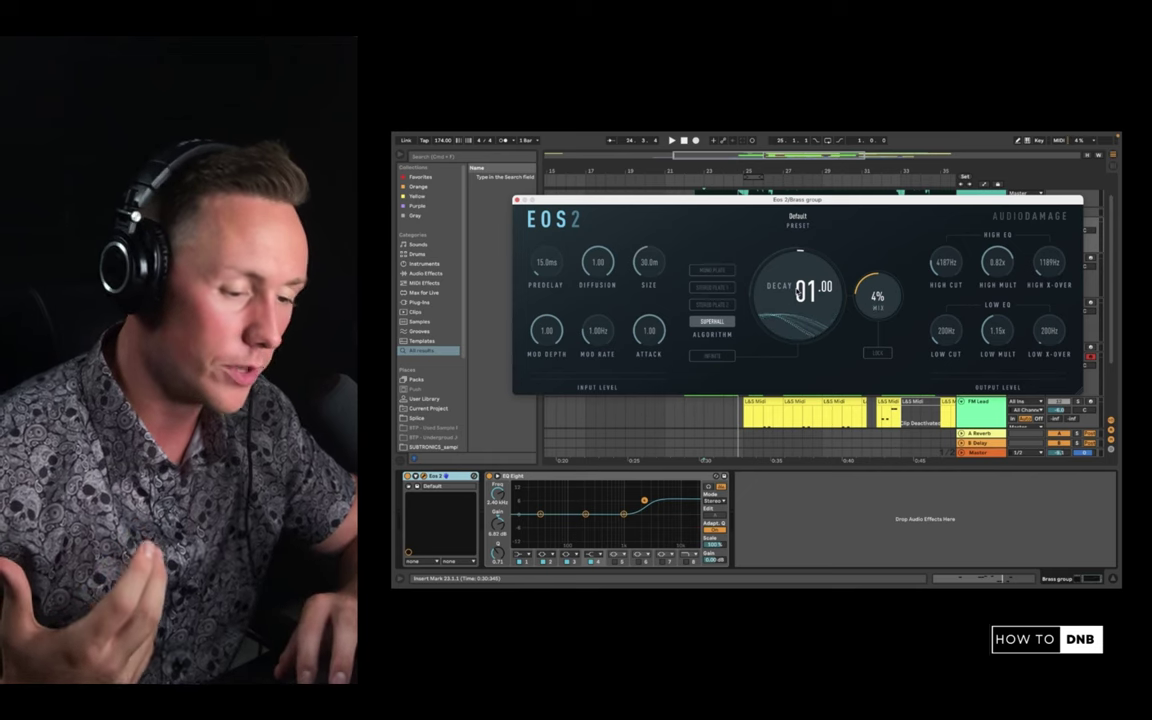
{"action": "left_click", "coordinate": [517, 200]}
Toggle the EQ Eight on the Brass group and play the brass to compare the sound.
{"action": "left_click", "coordinate": [600, 478]}
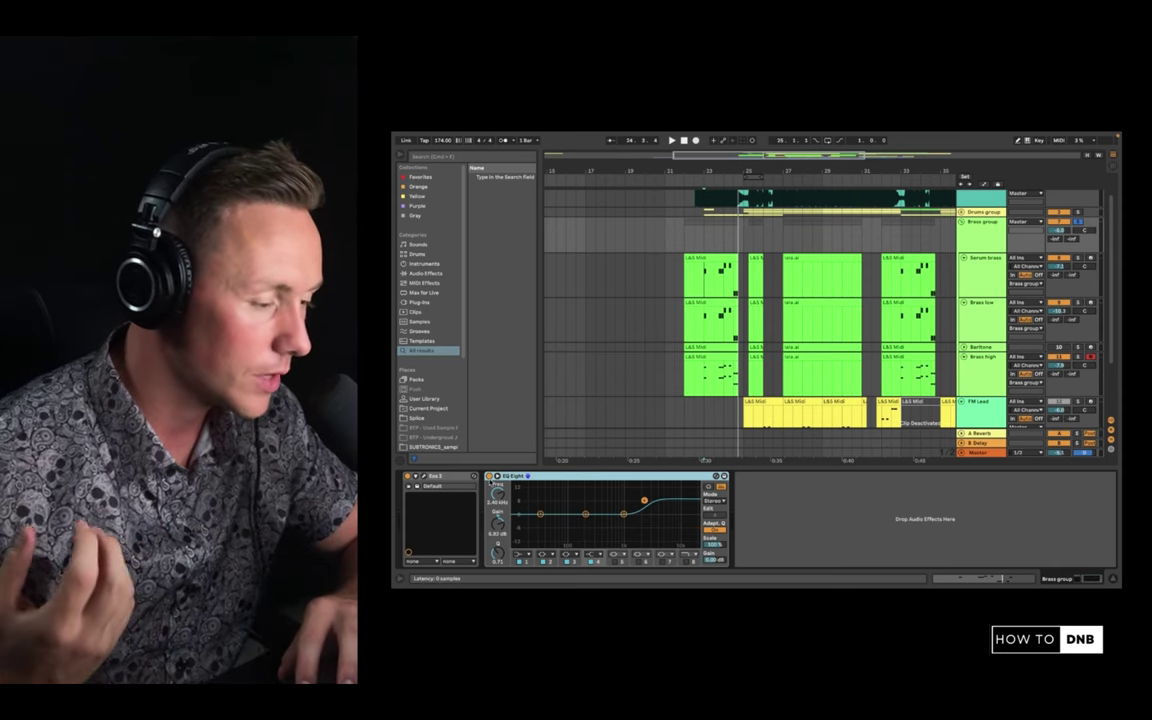
{"action": "left_click", "coordinate": [489, 478]}
{"action": "key", "text": "space"}
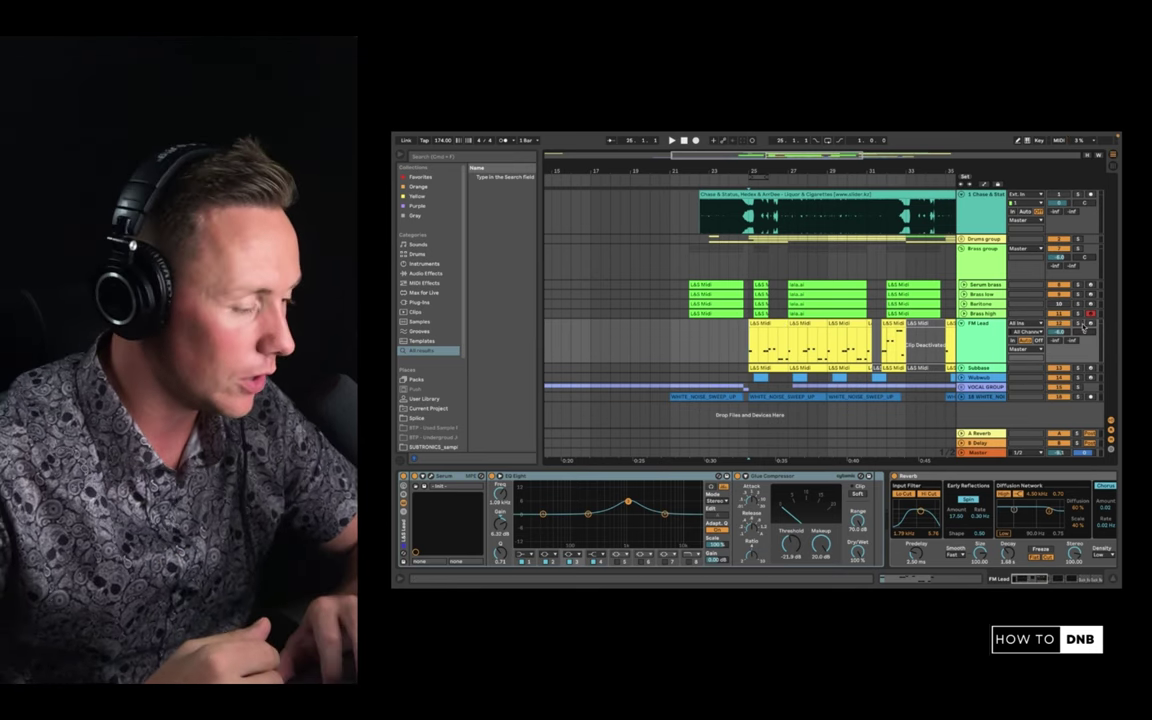
Play the soloed FM Lead track from bar 25 and examine the MIDI notes of its first clip.
{"action": "key", "text": "space"}
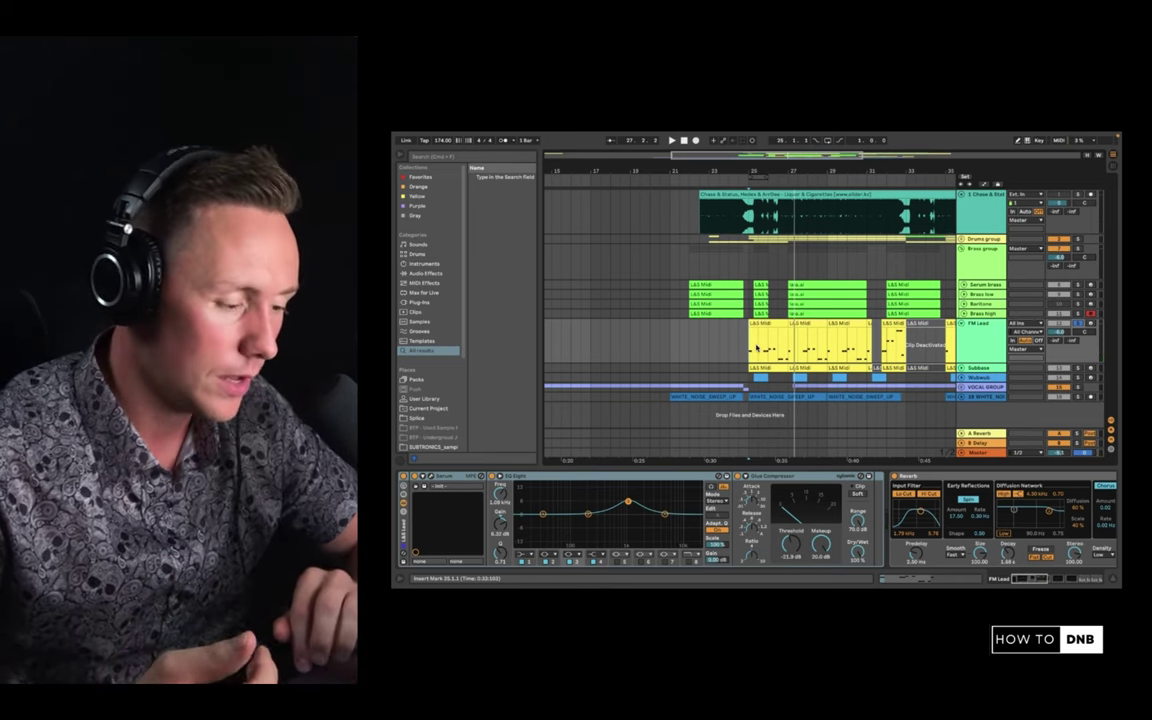
{"action": "scroll", "coordinate": [814, 345], "scroll_direction": "right", "scroll_amount": 1}
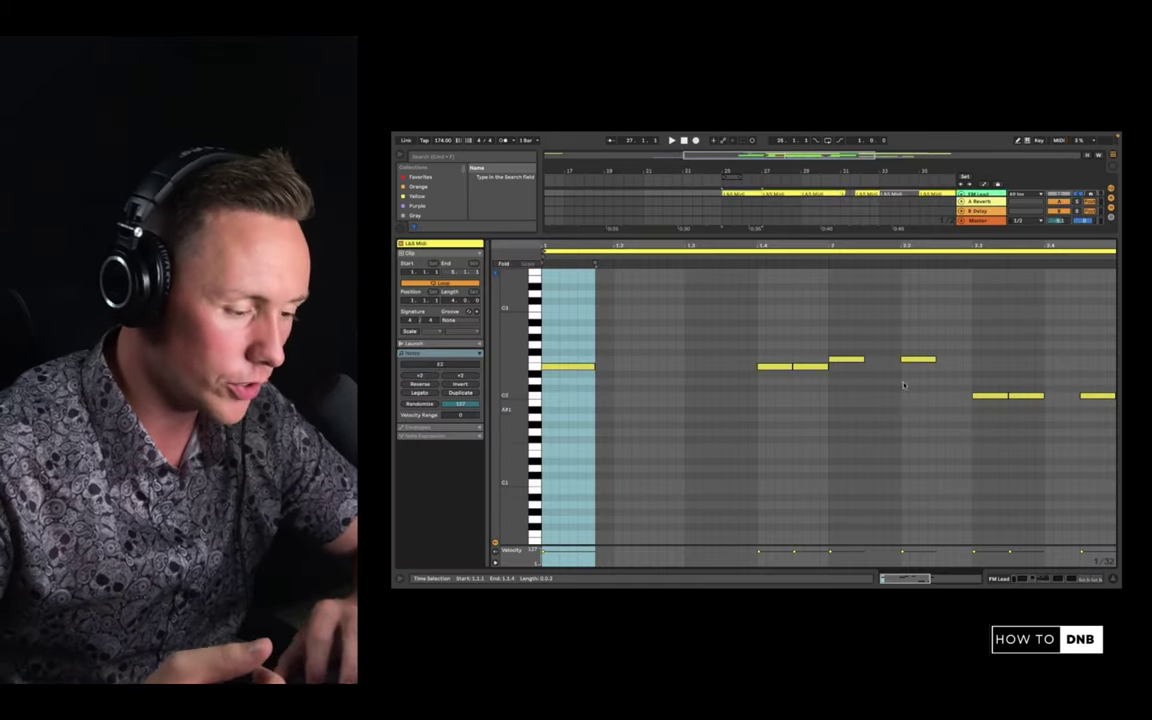
{"action": "left_click", "coordinate": [777, 420]}
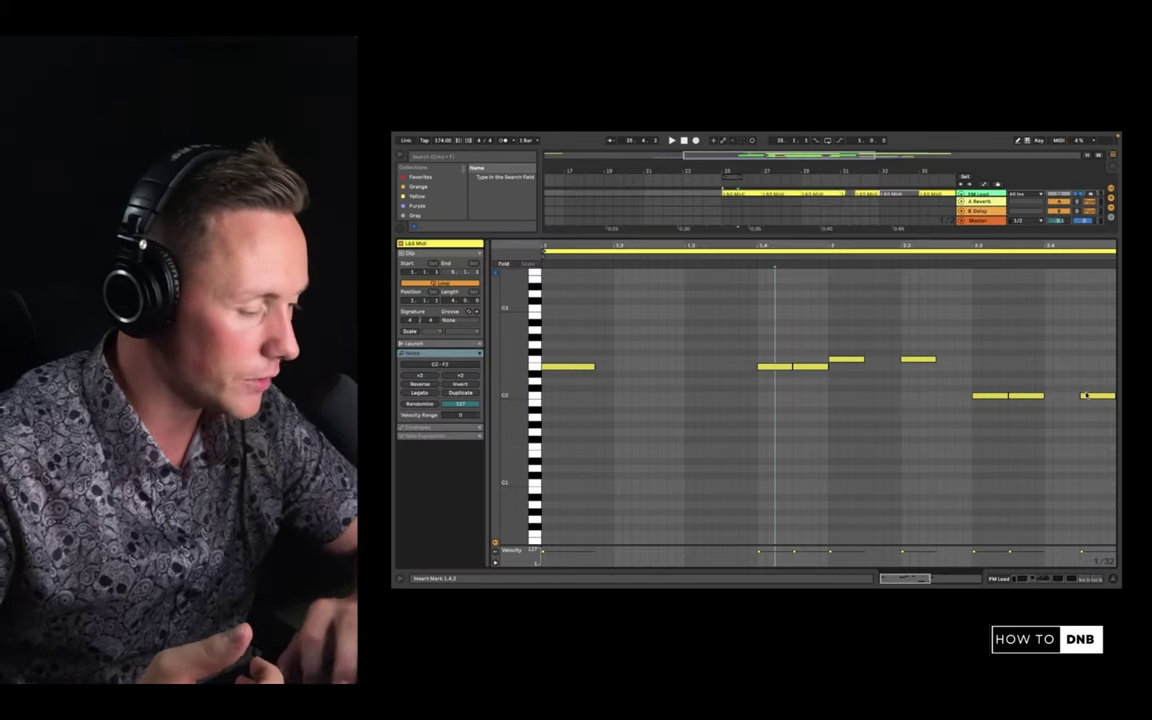
{"action": "left_click", "coordinate": [1027, 579]}
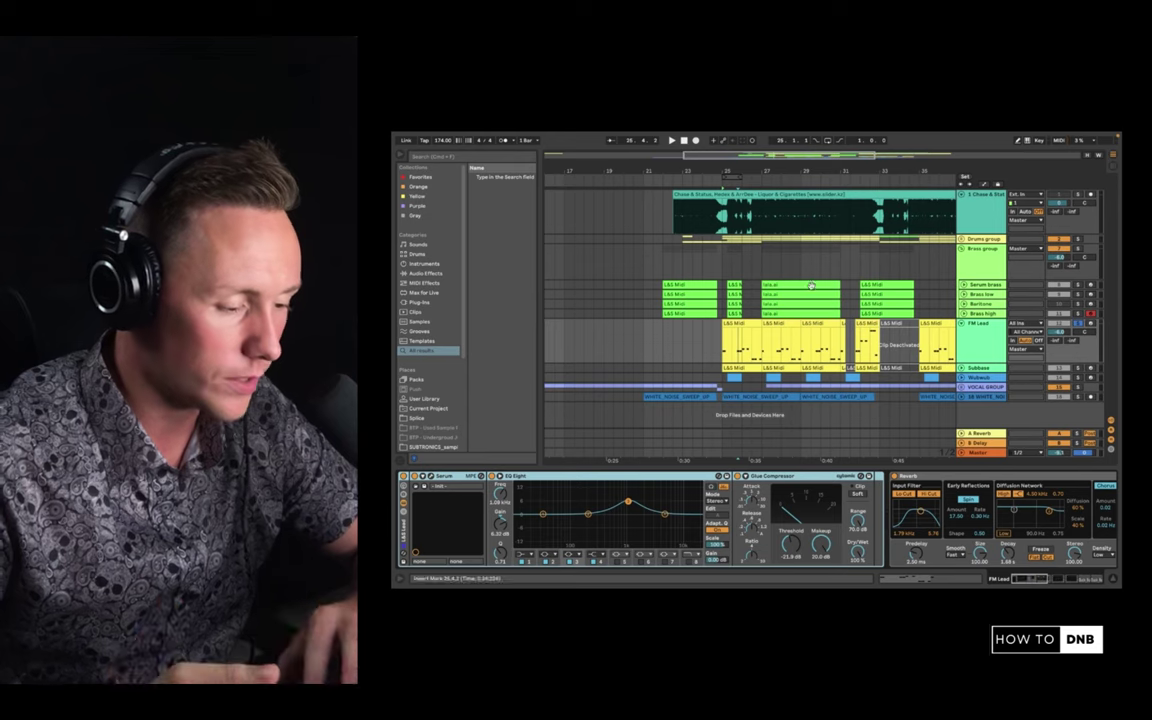
Select the first FM Lead clip and open the track's Serum instrument to view its oscillator settings.
{"action": "left_click", "coordinate": [738, 326]}
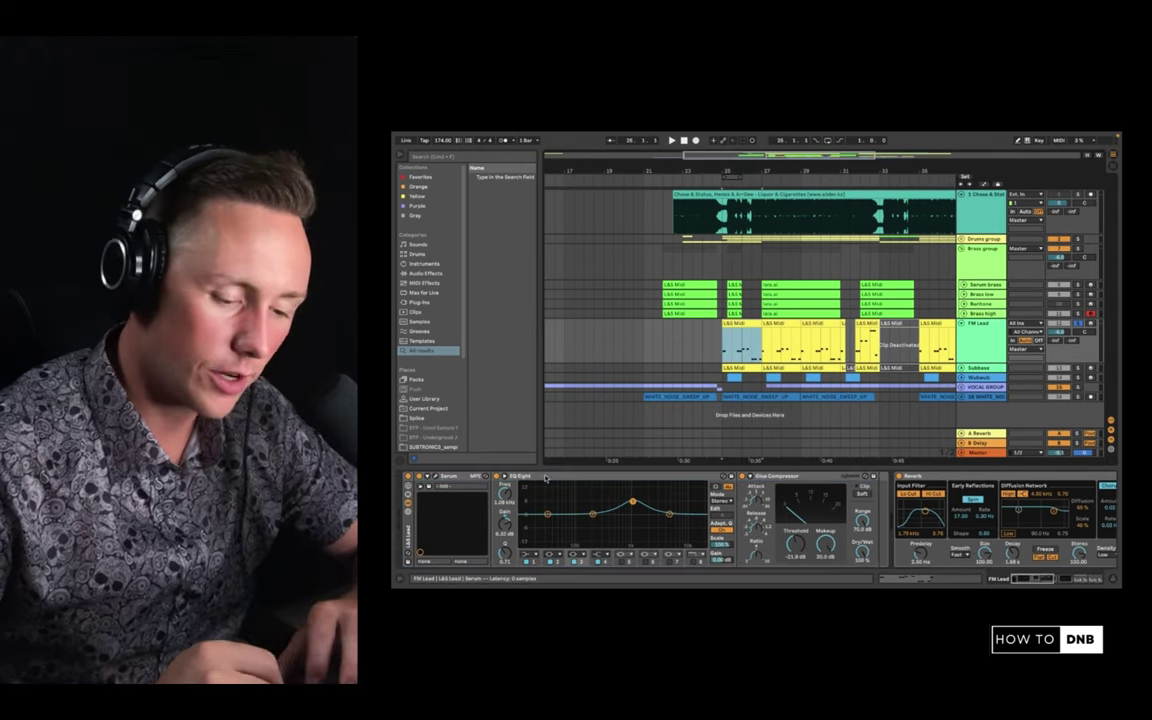
{"action": "left_click", "coordinate": [436, 480]}
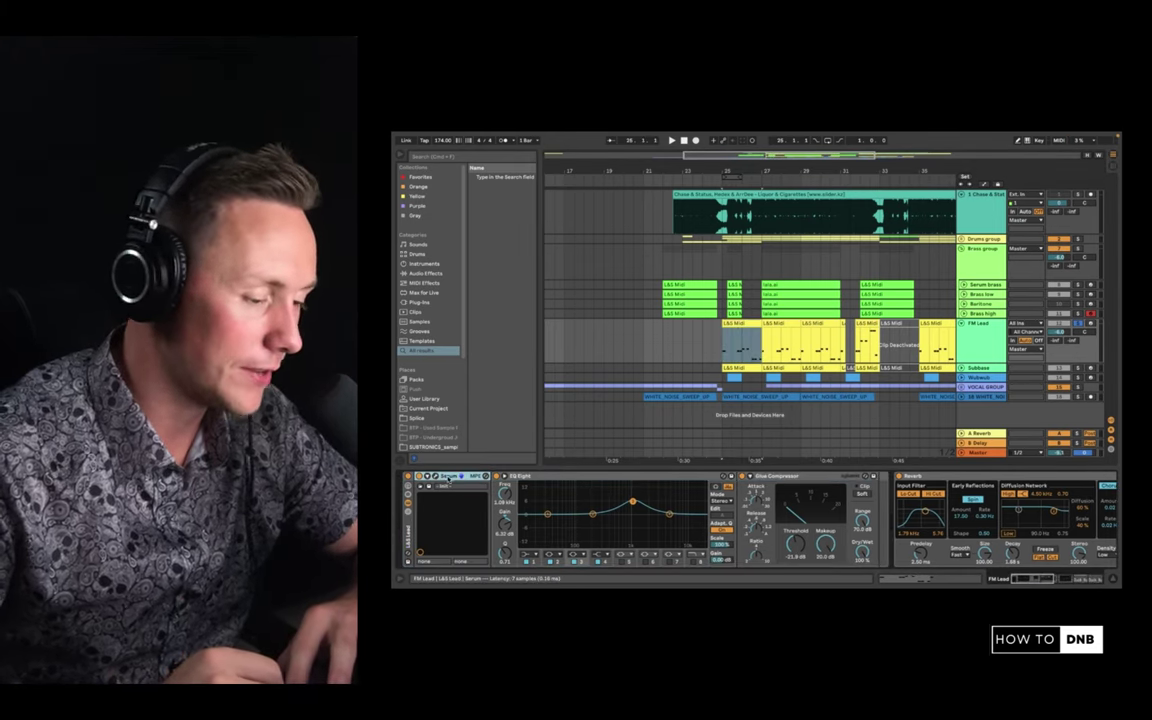
{"action": "left_click", "coordinate": [434, 476]}
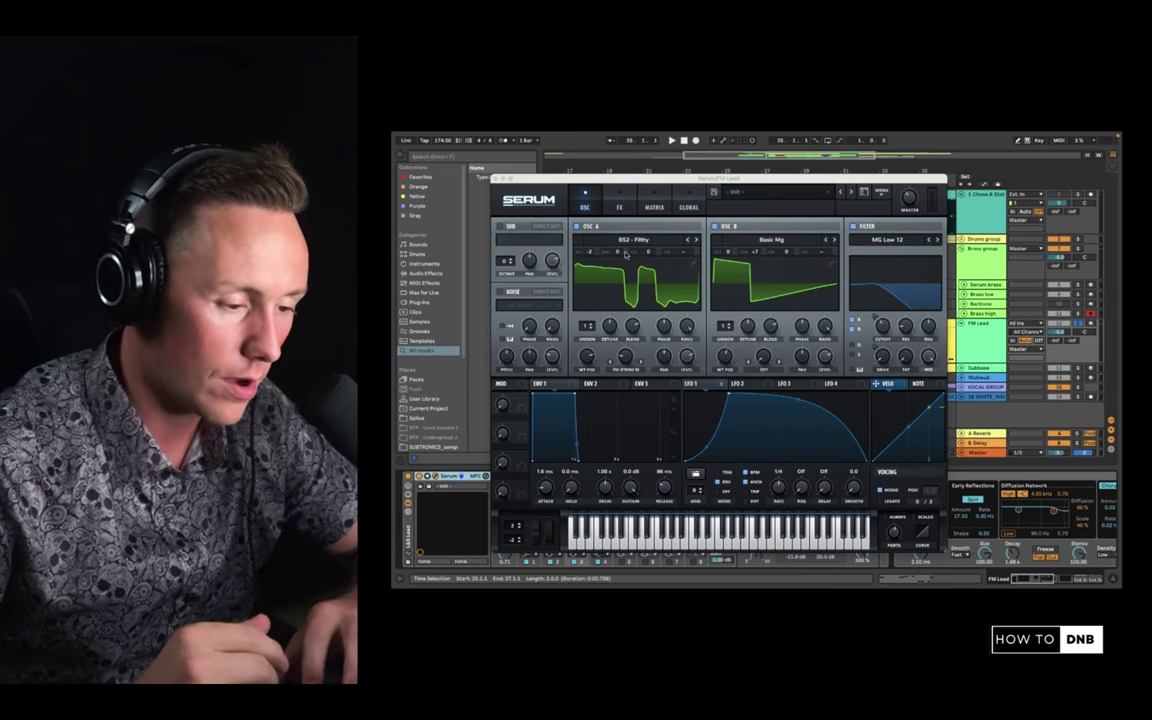
Examine the FM Lead's two oscillators, then turn on the MG Low 12 filter and play the lead.
{"action": "left_click", "coordinate": [671, 241]}
{"action": "left_click", "coordinate": [675, 243]}
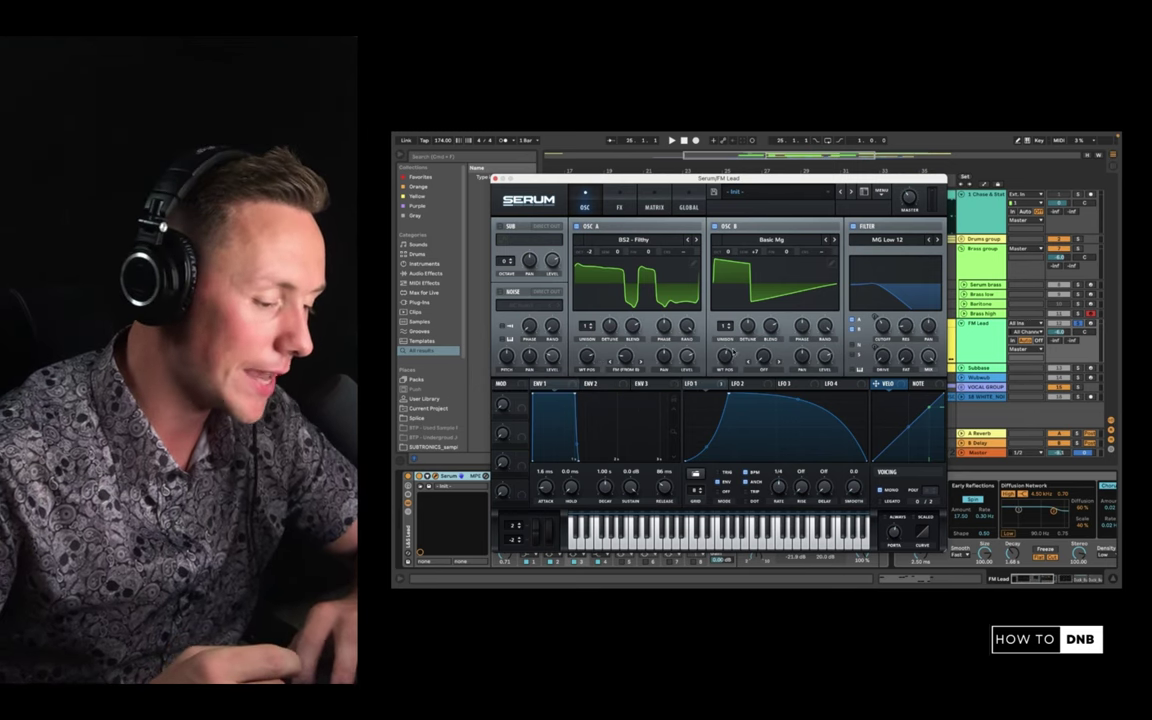
{"action": "mouse_move", "coordinate": [725, 359]}
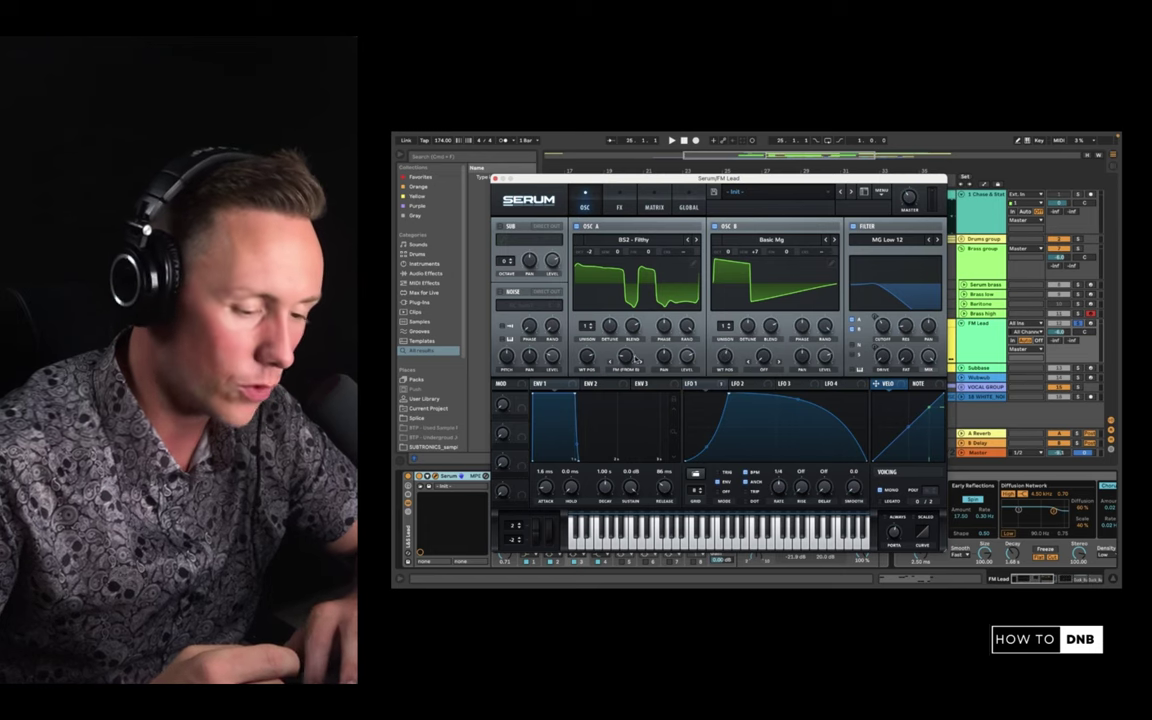
{"action": "mouse_move", "coordinate": [587, 357]}
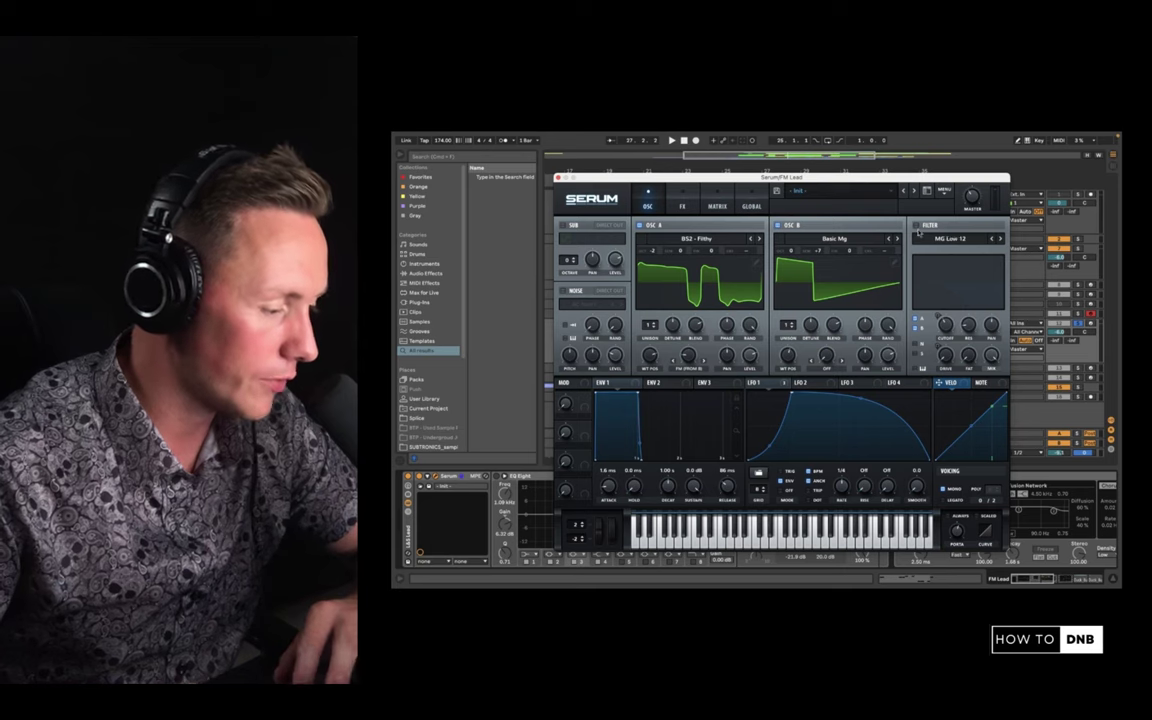
{"action": "left_click", "coordinate": [917, 227]}
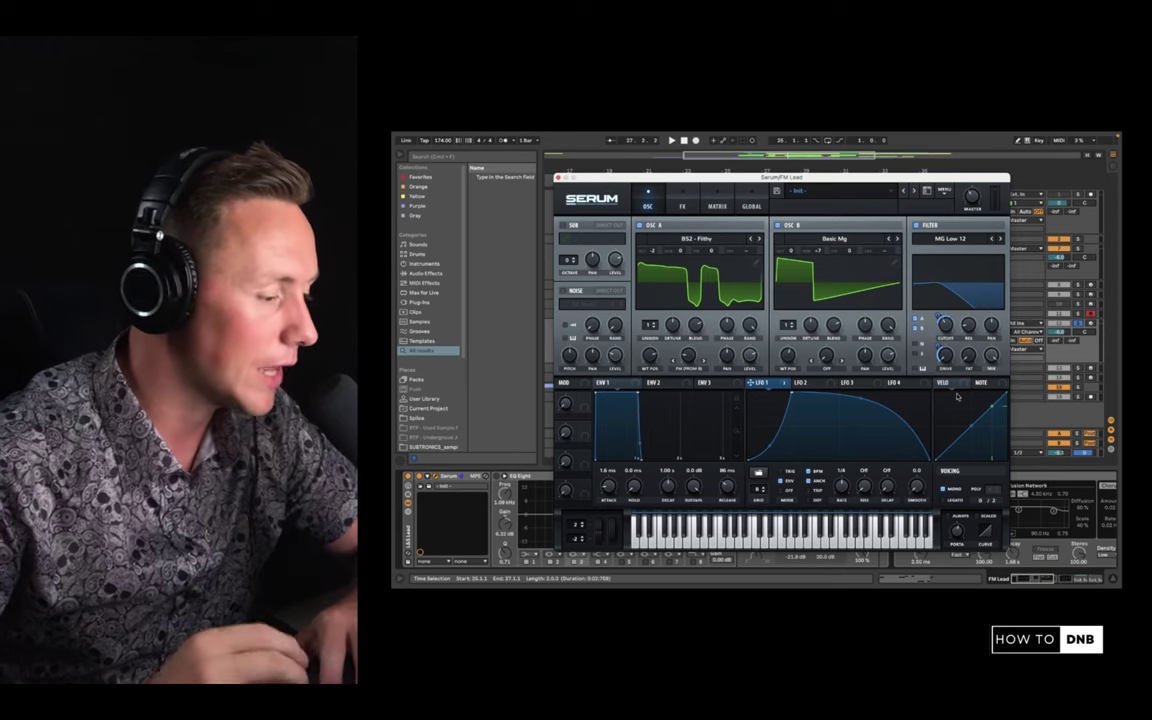
{"action": "key", "text": "space"}
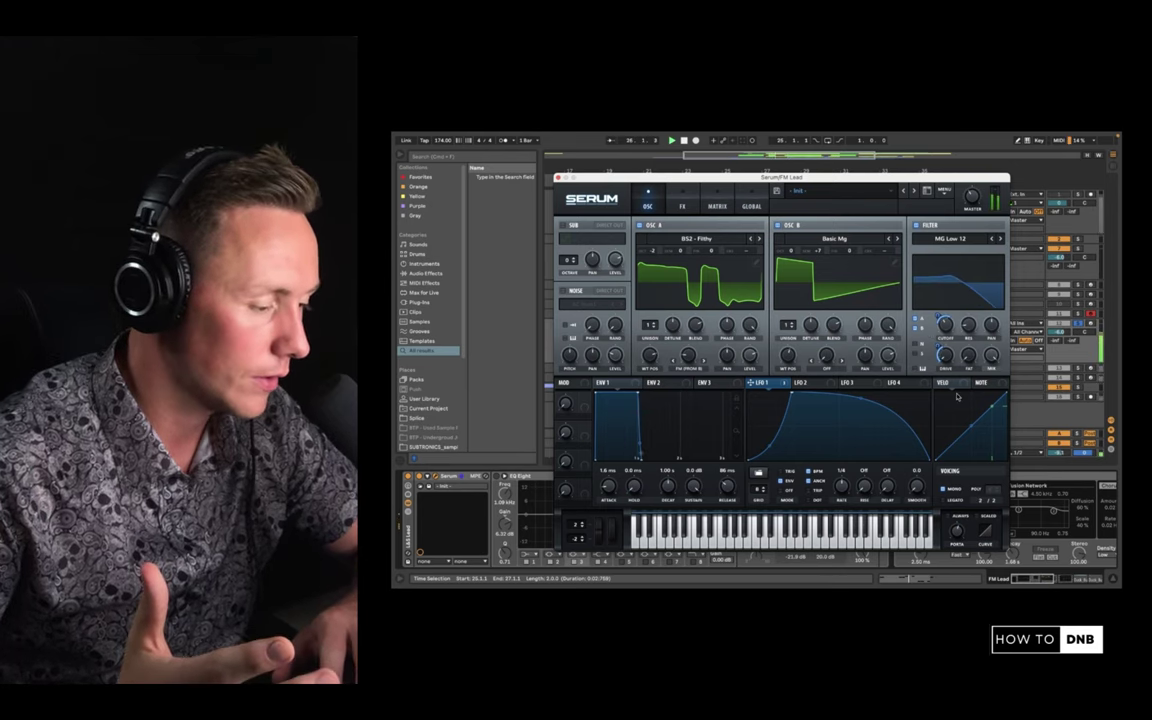
Open the Serum patch's effects rack and examine the Hyper settings and the available distortion types.
{"action": "left_click", "coordinate": [682, 204]}
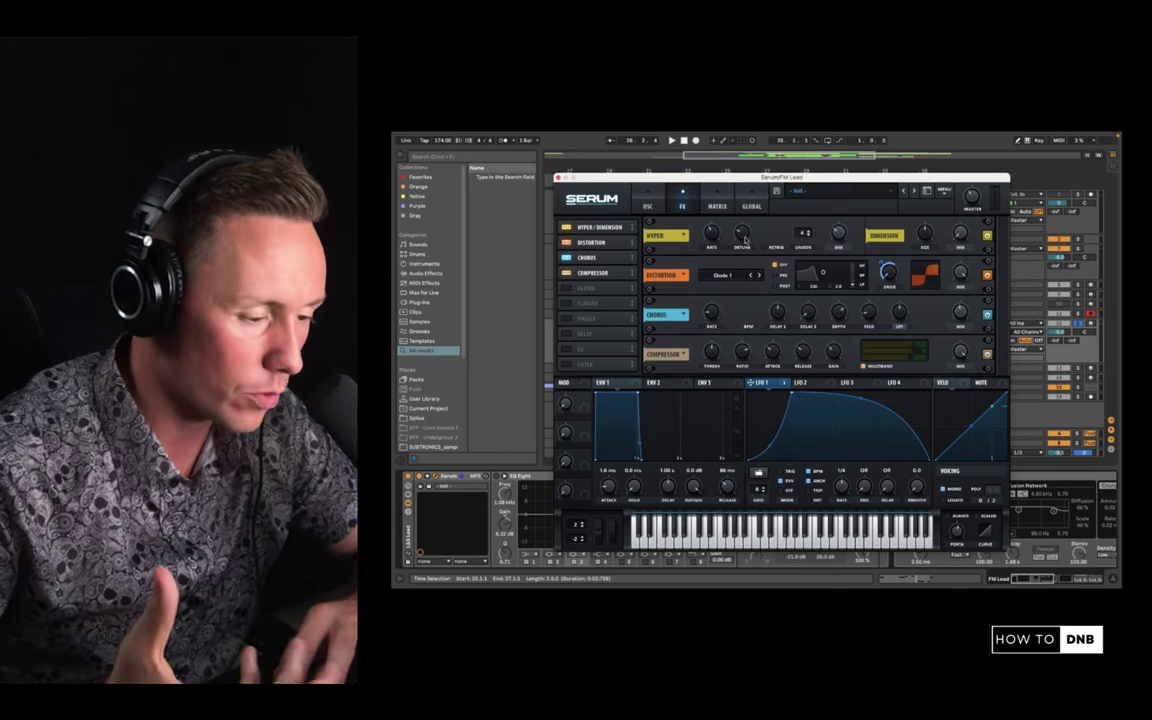
{"action": "mouse_move", "coordinate": [713, 239]}
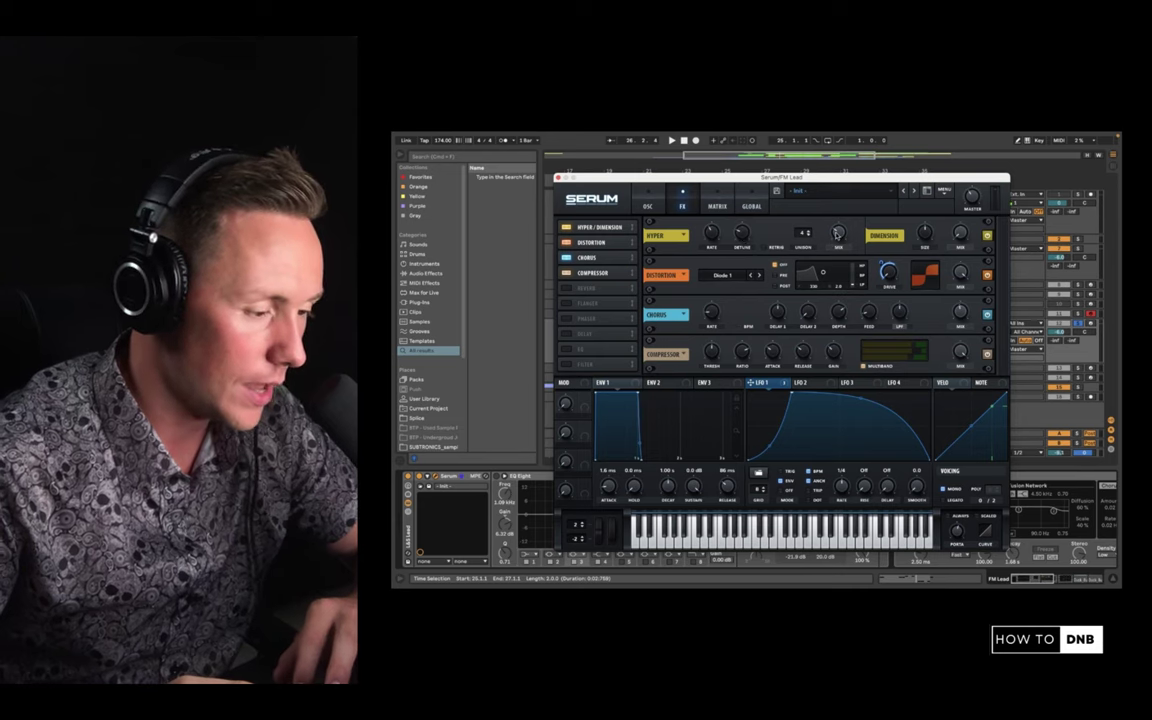
{"action": "mouse_move", "coordinate": [838, 237]}
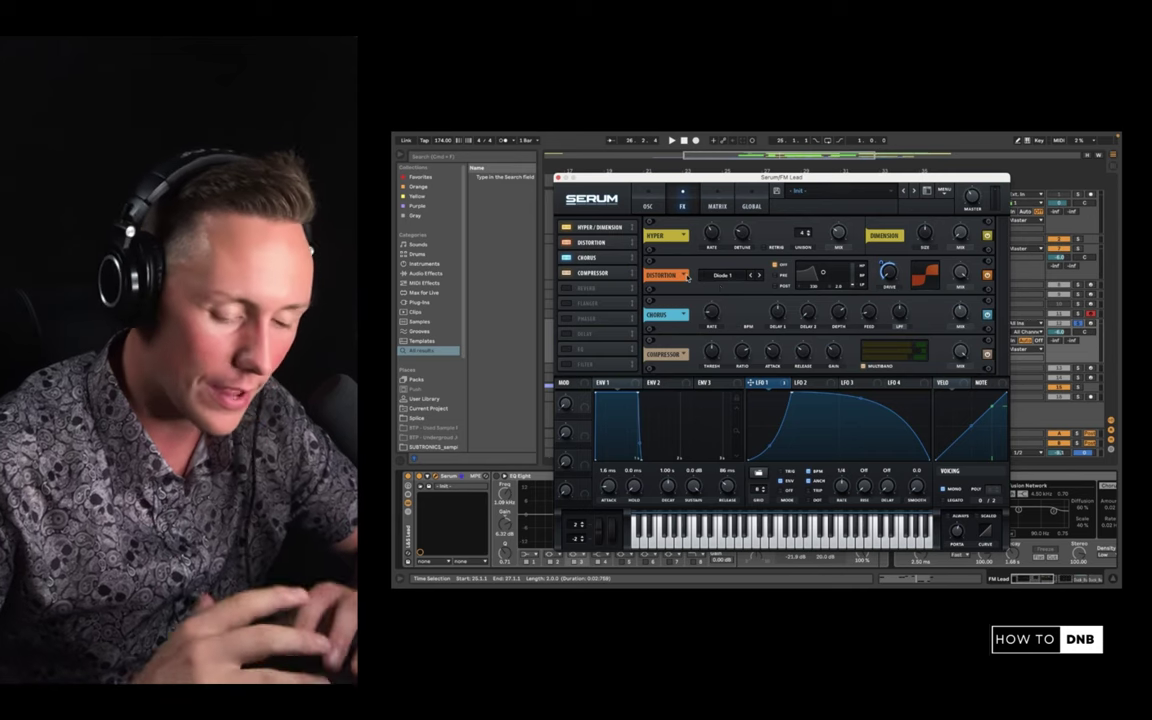
{"action": "left_click", "coordinate": [731, 276]}
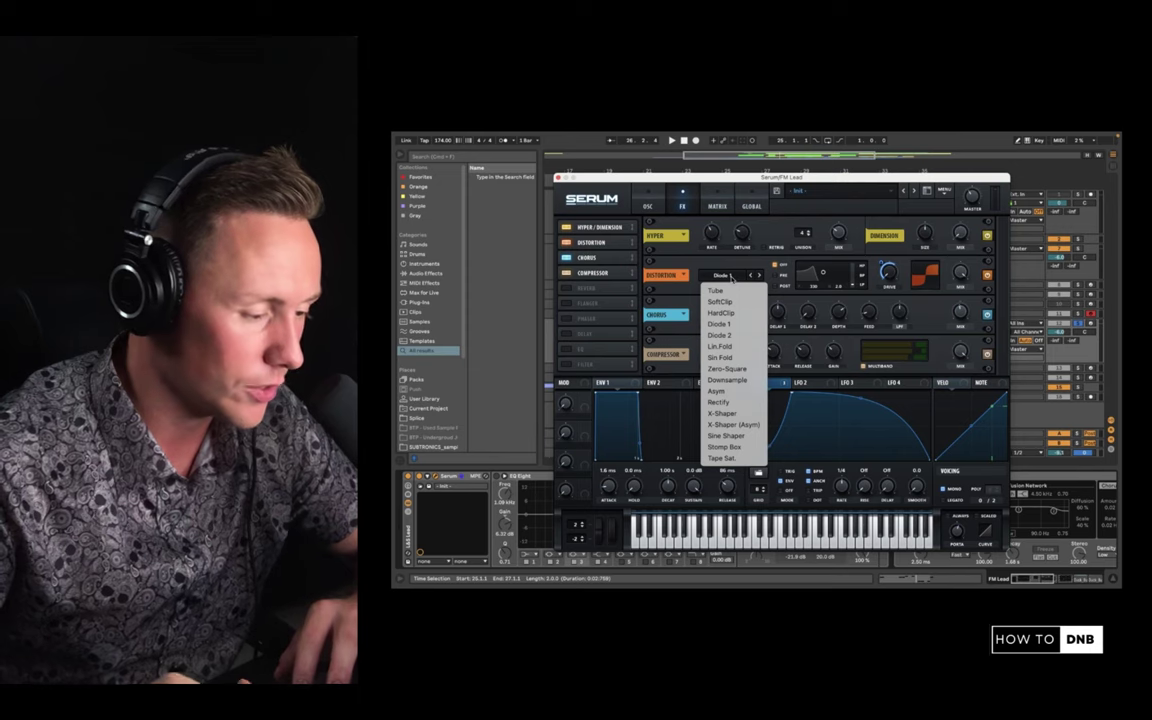
{"action": "left_click", "coordinate": [731, 278]}
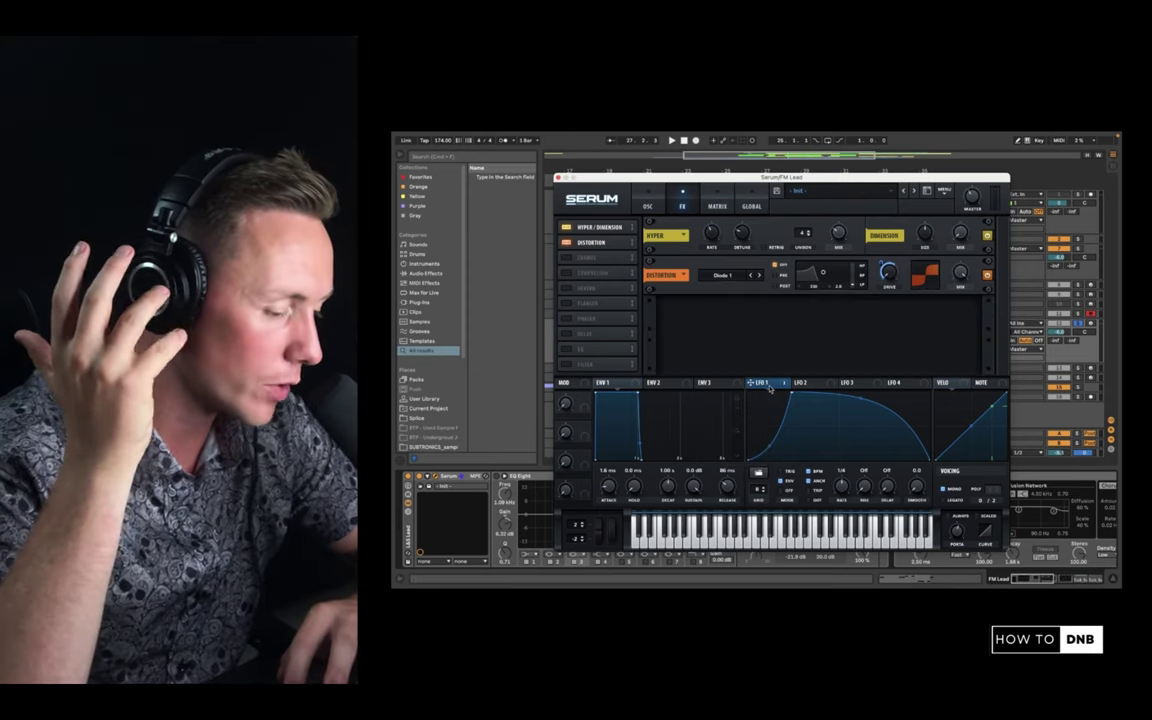
Point out LFO 1 on the distortion drive and enable the Chorus and Compressor effects.
{"action": "left_click_drag", "start_coordinate": [770, 389], "coordinate": [897, 285]}
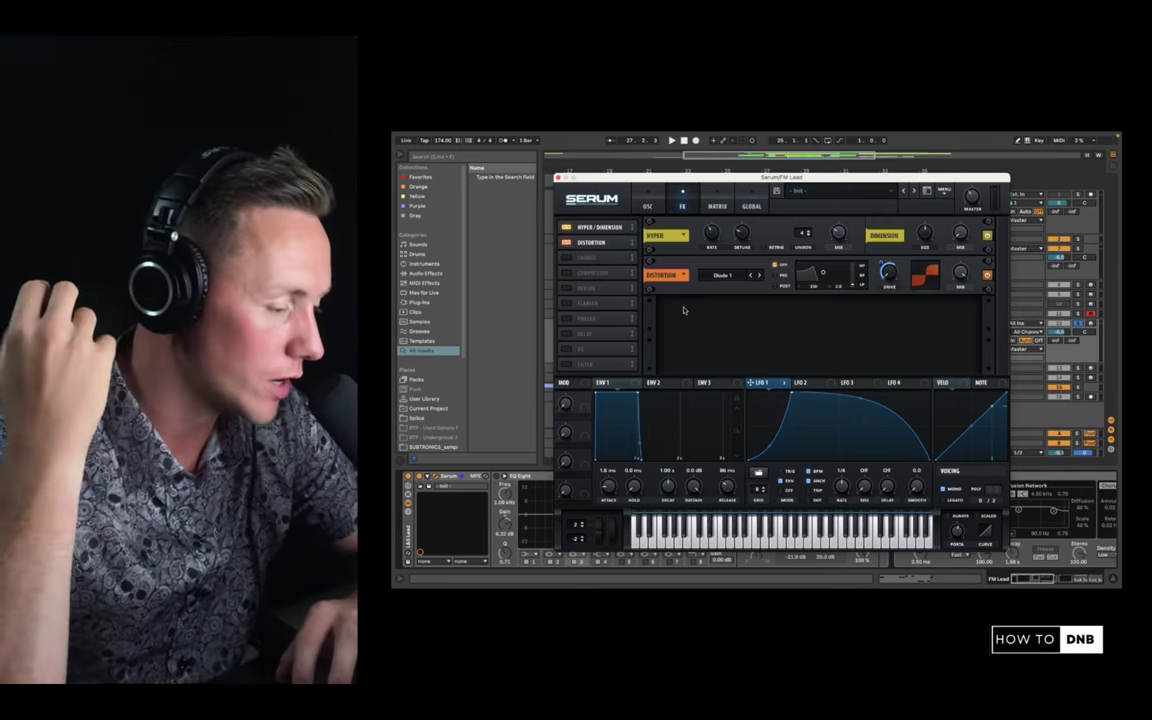
{"action": "left_click", "coordinate": [566, 257]}
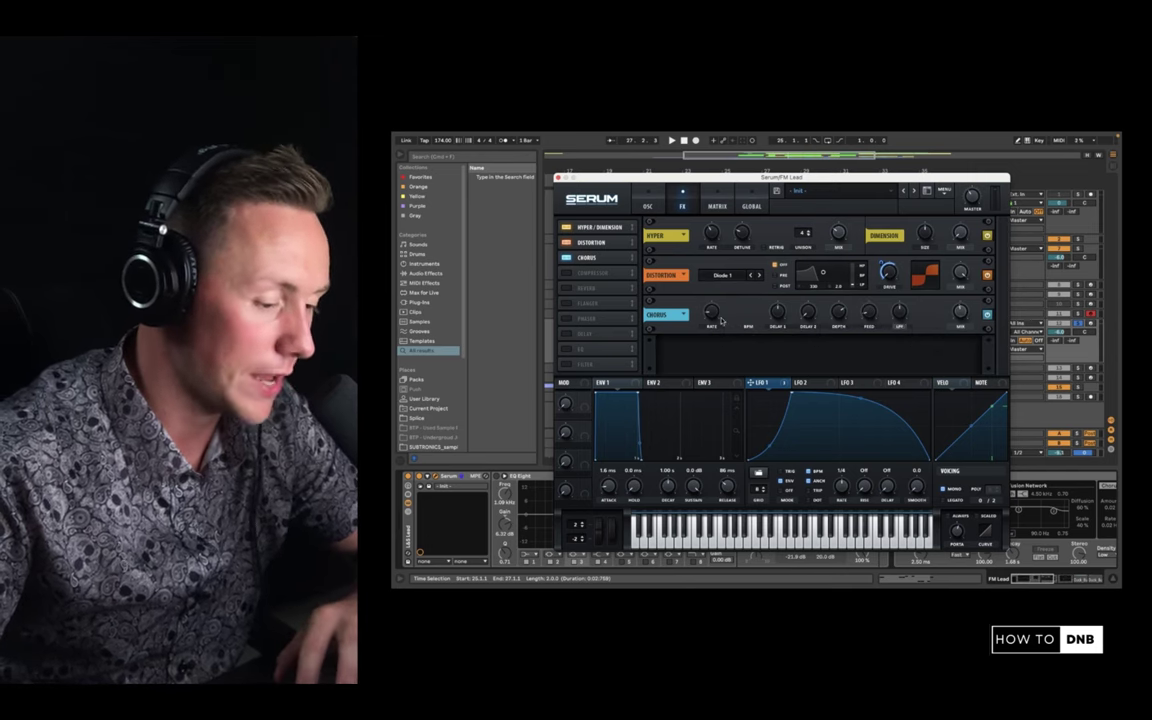
{"action": "left_click", "coordinate": [595, 270]}
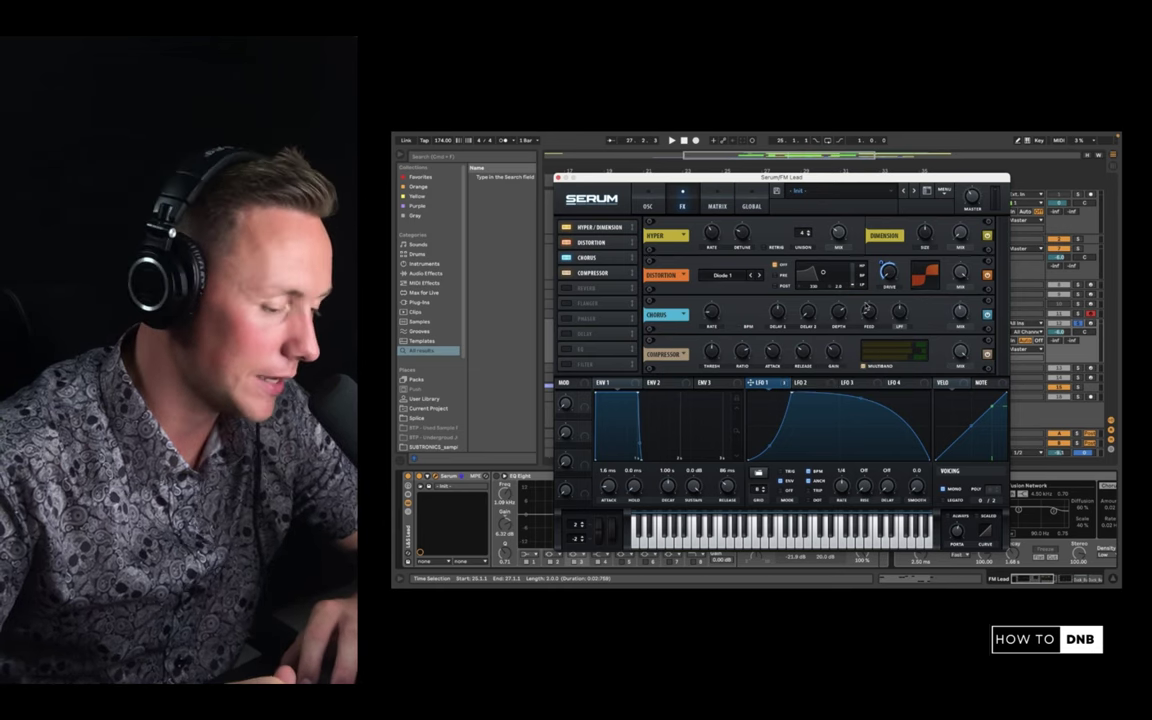
Close Serum from its oscillator page and turn on the FM Lead track's first EQ Eight.
{"action": "left_click", "coordinate": [647, 199]}
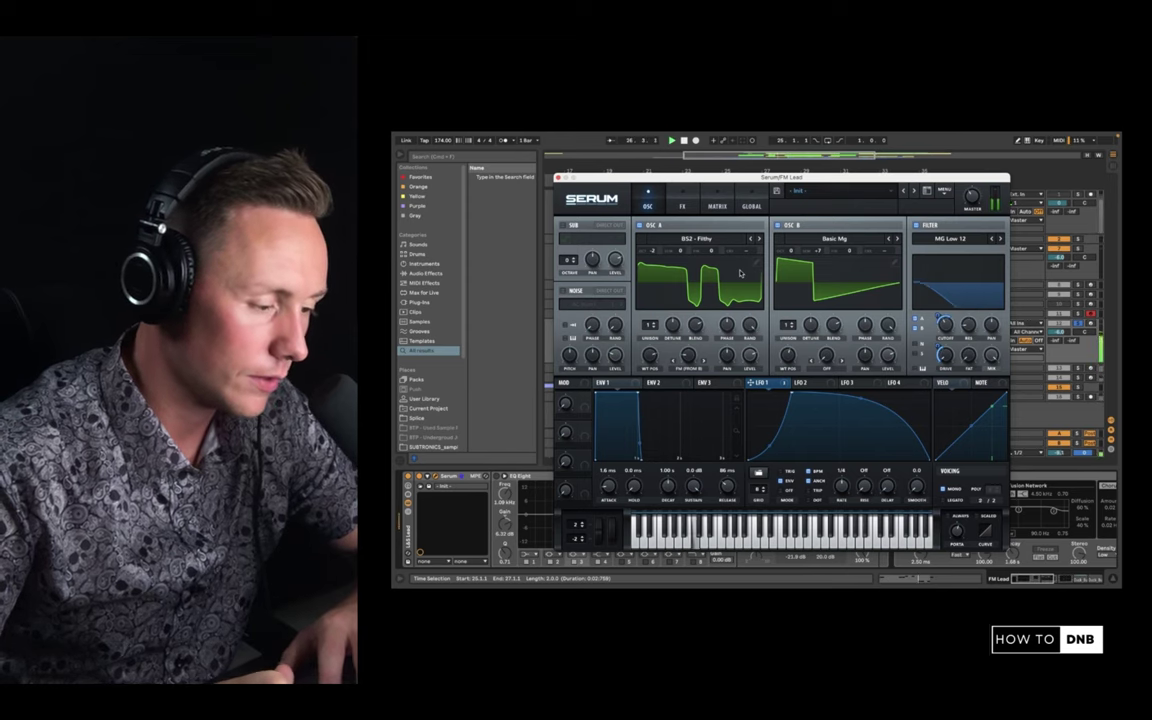
{"action": "left_click", "coordinate": [558, 178]}
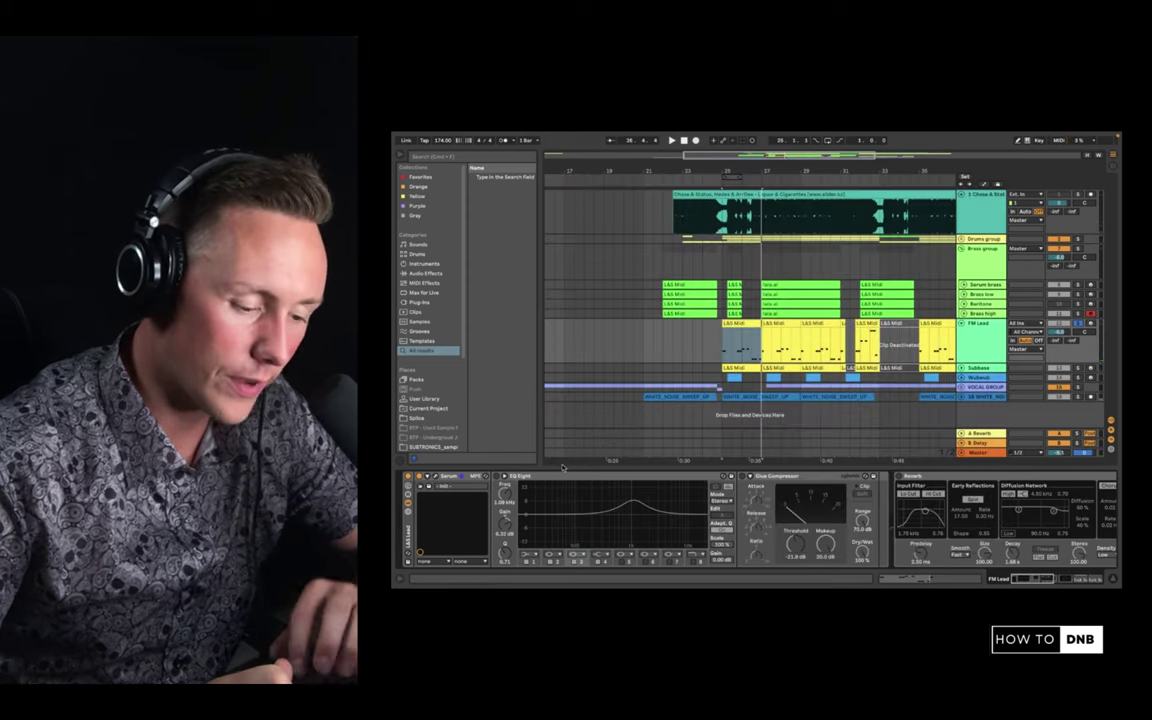
{"action": "left_click", "coordinate": [497, 476]}
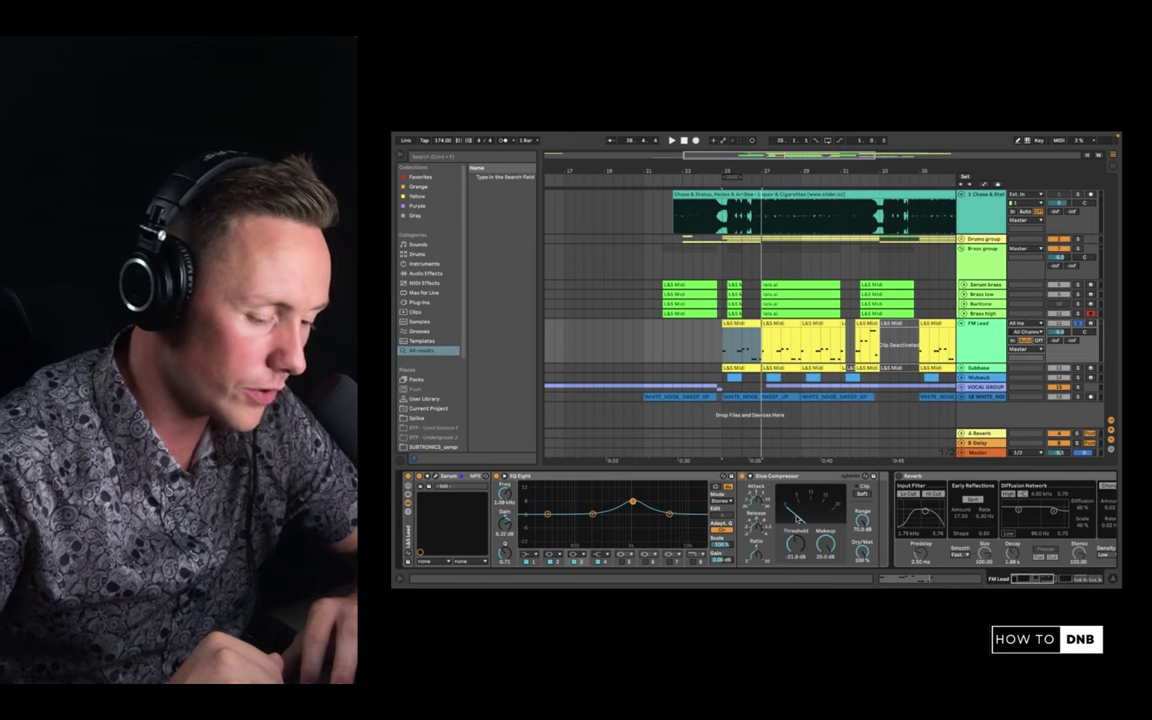
Examine the Glue Compressor, Reverb, second EQ Eight and two Duck Buddy devices on the FM Lead track.
{"action": "scroll", "coordinate": [797, 518], "scroll_direction": "right", "scroll_amount": 3}
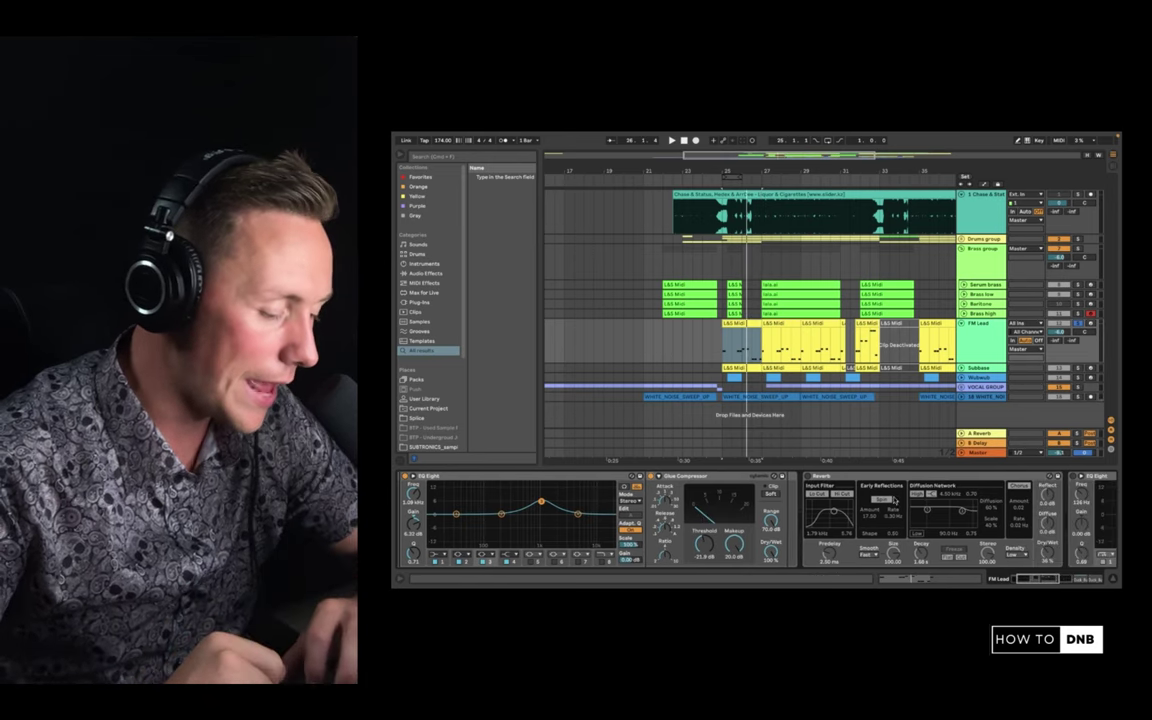
{"action": "scroll", "coordinate": [808, 478], "scroll_direction": "right", "scroll_amount": 2}
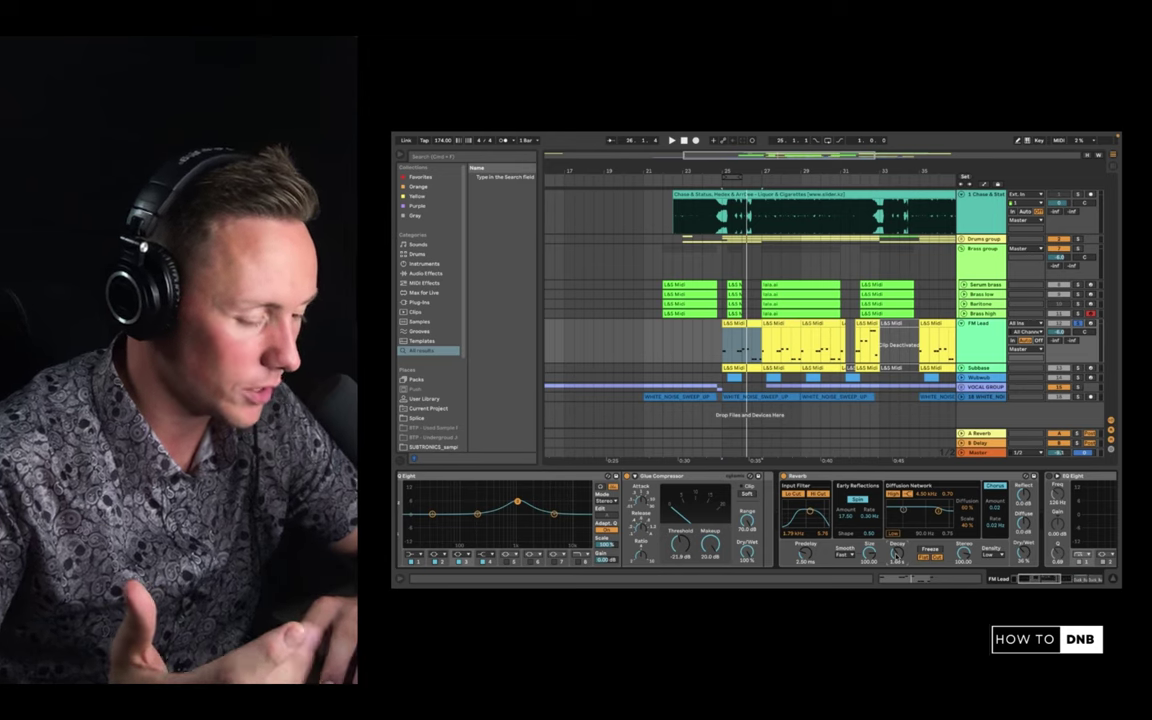
{"action": "scroll", "coordinate": [760, 525], "scroll_direction": "right", "scroll_amount": 5}
{"action": "scroll", "coordinate": [790, 515], "scroll_direction": "right", "scroll_amount": 2}
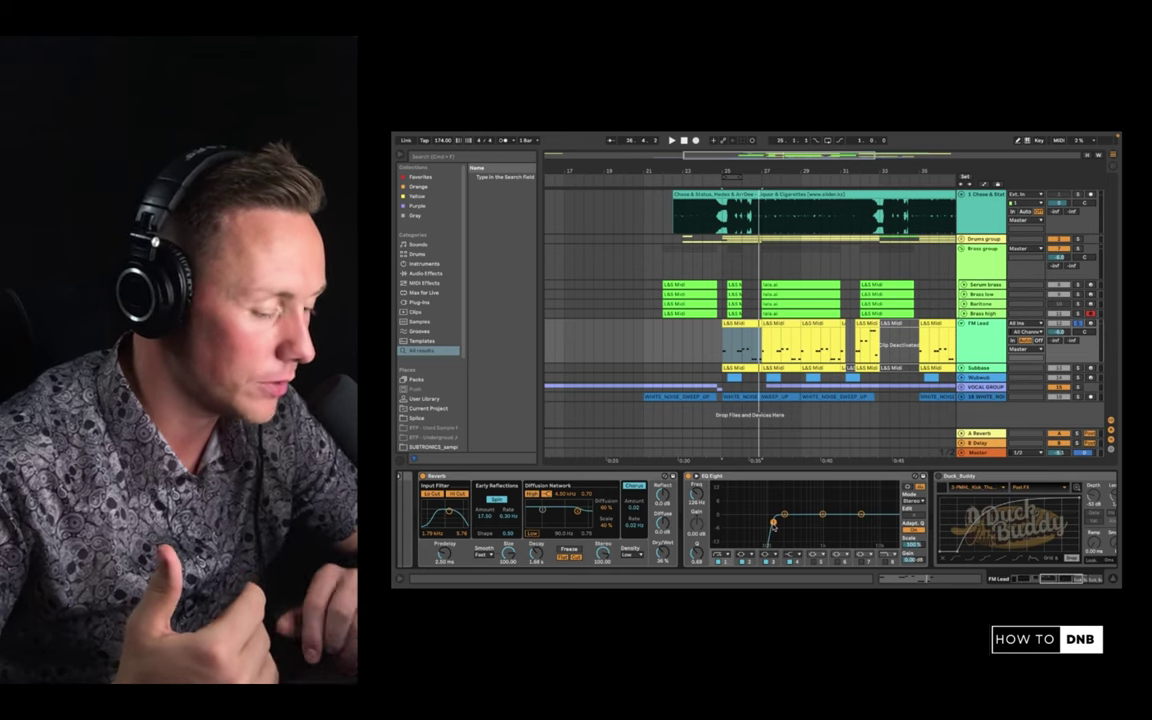
{"action": "scroll", "coordinate": [774, 528], "scroll_direction": "right", "scroll_amount": 4}
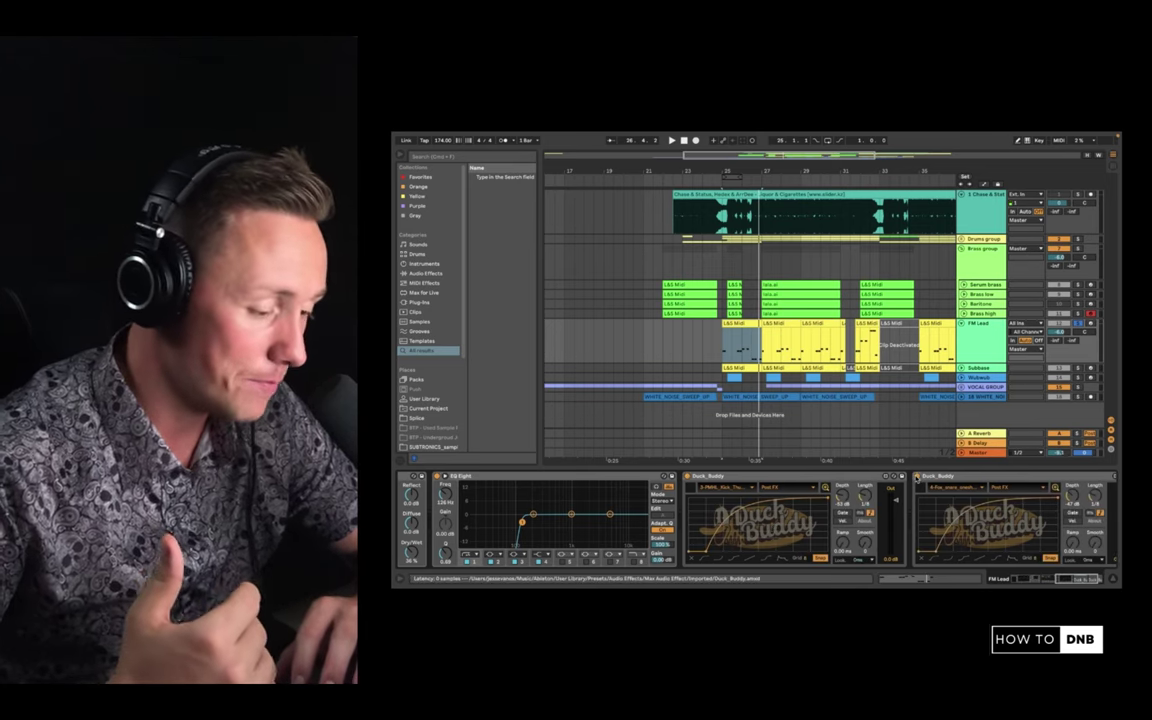
{"action": "scroll", "coordinate": [916, 478], "scroll_direction": "right", "scroll_amount": 2}
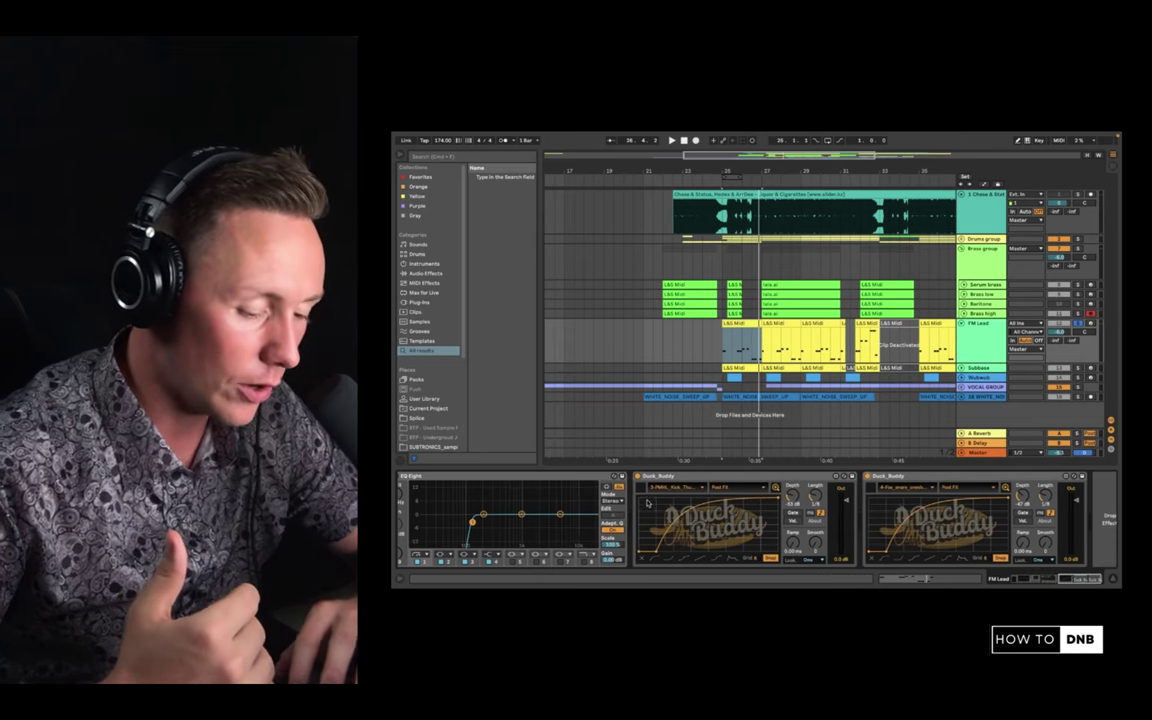
Review the trigger sources of the two Duck Buddy devices and look back over the FM Lead's effects chain.
{"action": "left_click", "coordinate": [680, 487]}
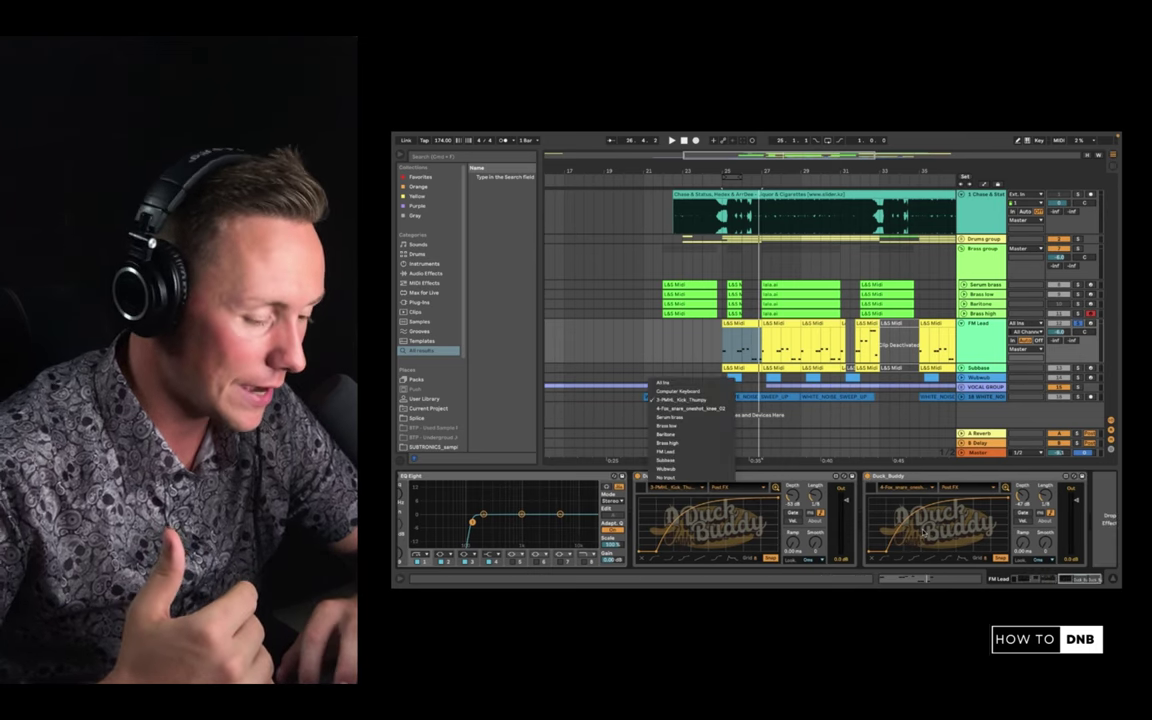
{"action": "left_click", "coordinate": [841, 444]}
{"action": "left_click", "coordinate": [932, 489]}
{"action": "left_click", "coordinate": [886, 495]}
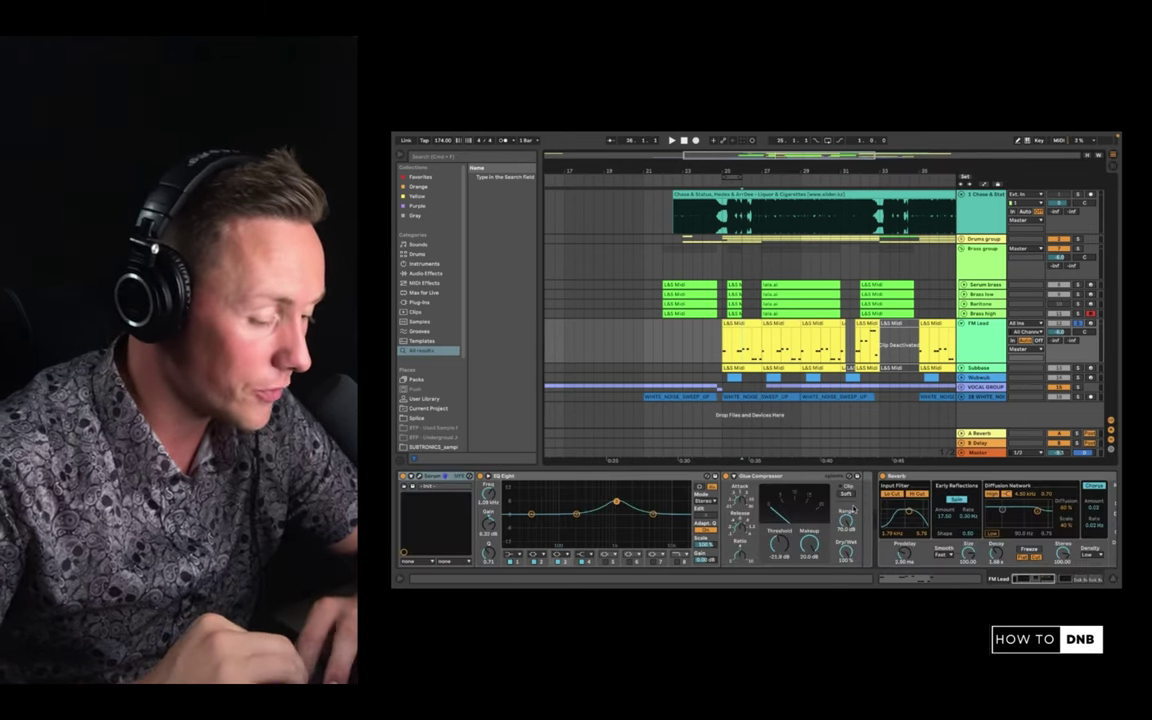
{"action": "scroll", "coordinate": [854, 509], "scroll_direction": "right", "scroll_amount": 1}
{"action": "scroll", "coordinate": [854, 509], "scroll_direction": "right", "scroll_amount": 1}
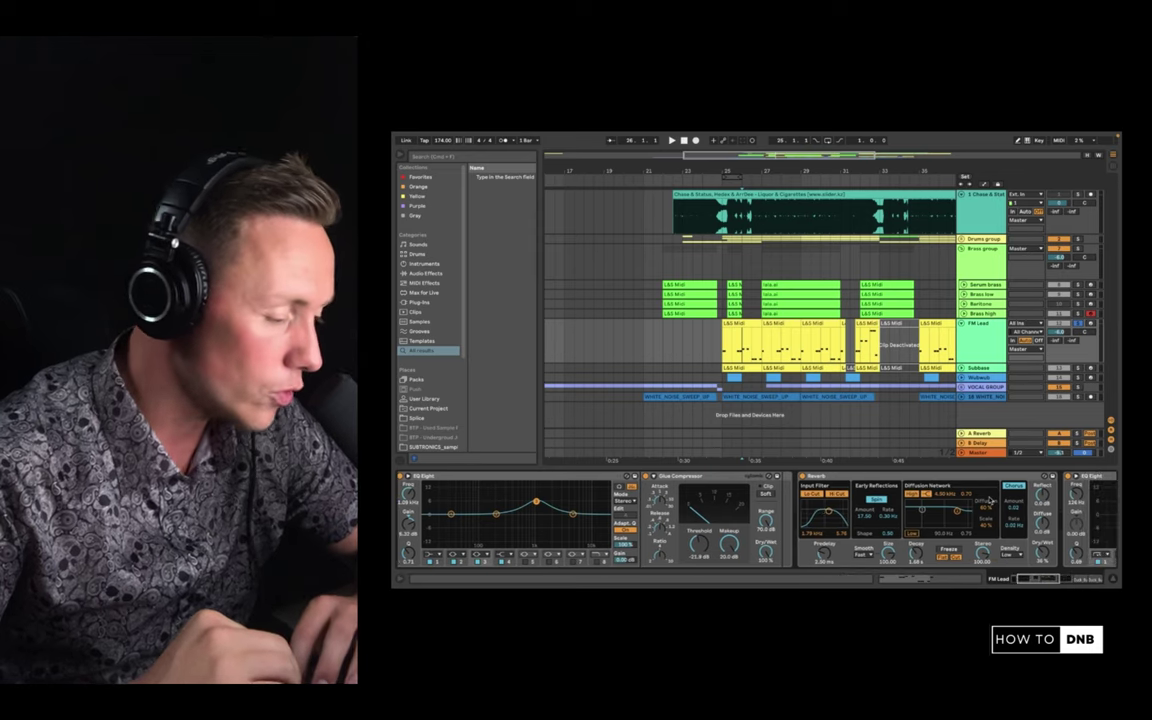
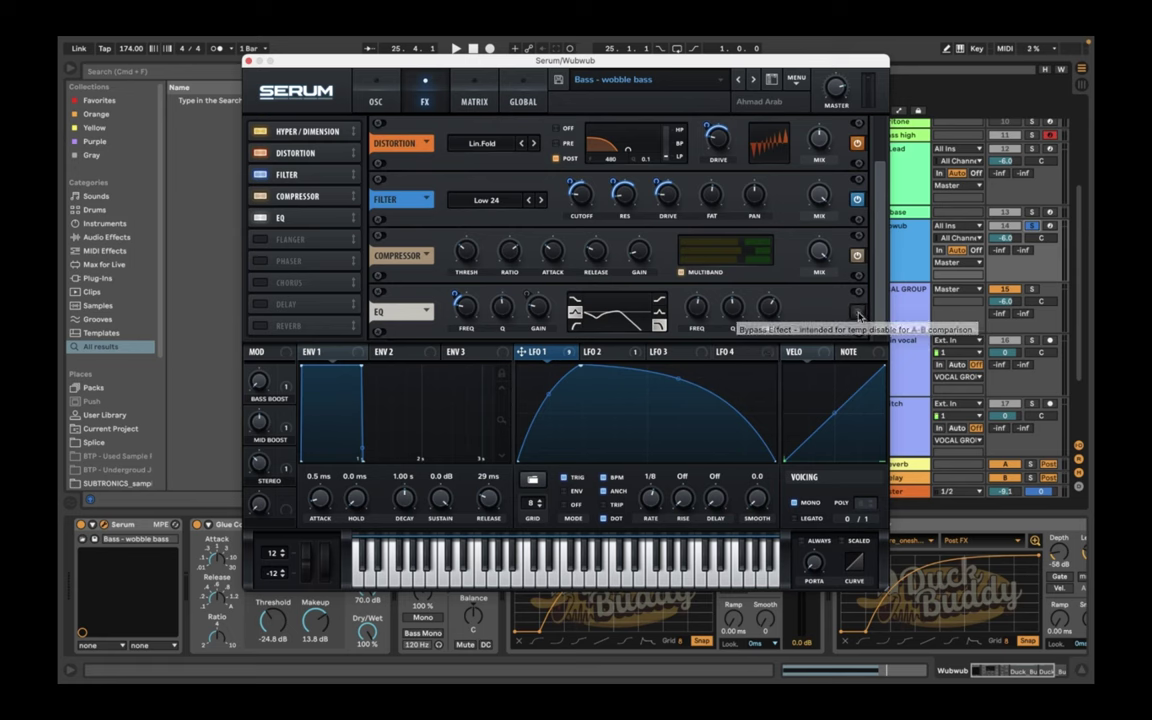
Toggle the EQ bypass in the Wubwub Serum patch and inspect the modulation of the EQ's low frequency and LFO 1's destinations.
{"action": "left_click", "coordinate": [858, 314]}
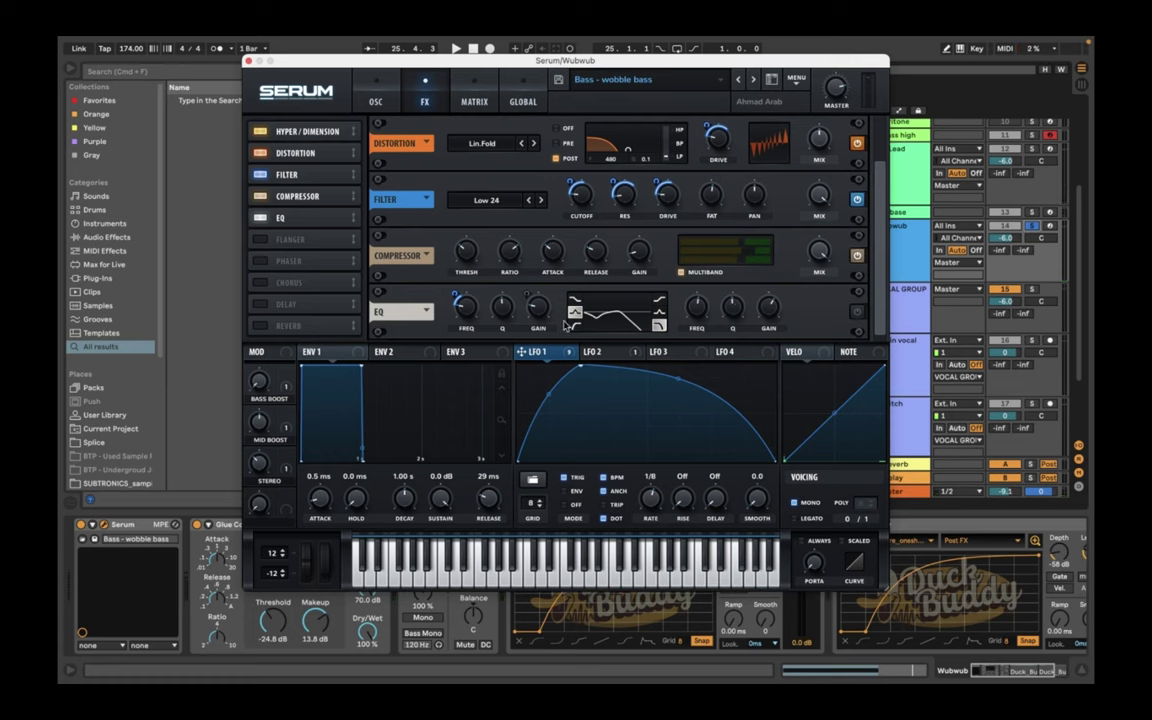
{"action": "right_click", "coordinate": [463, 313]}
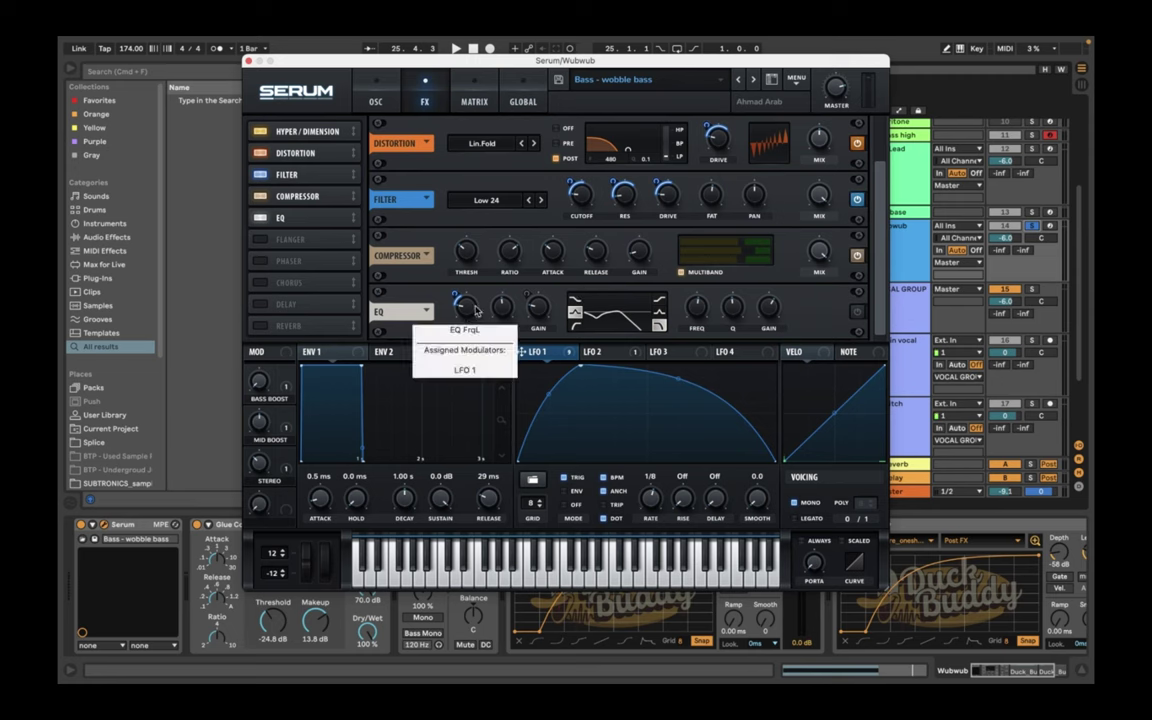
{"action": "left_click", "coordinate": [465, 366]}
{"action": "mouse_move", "coordinate": [545, 356]}
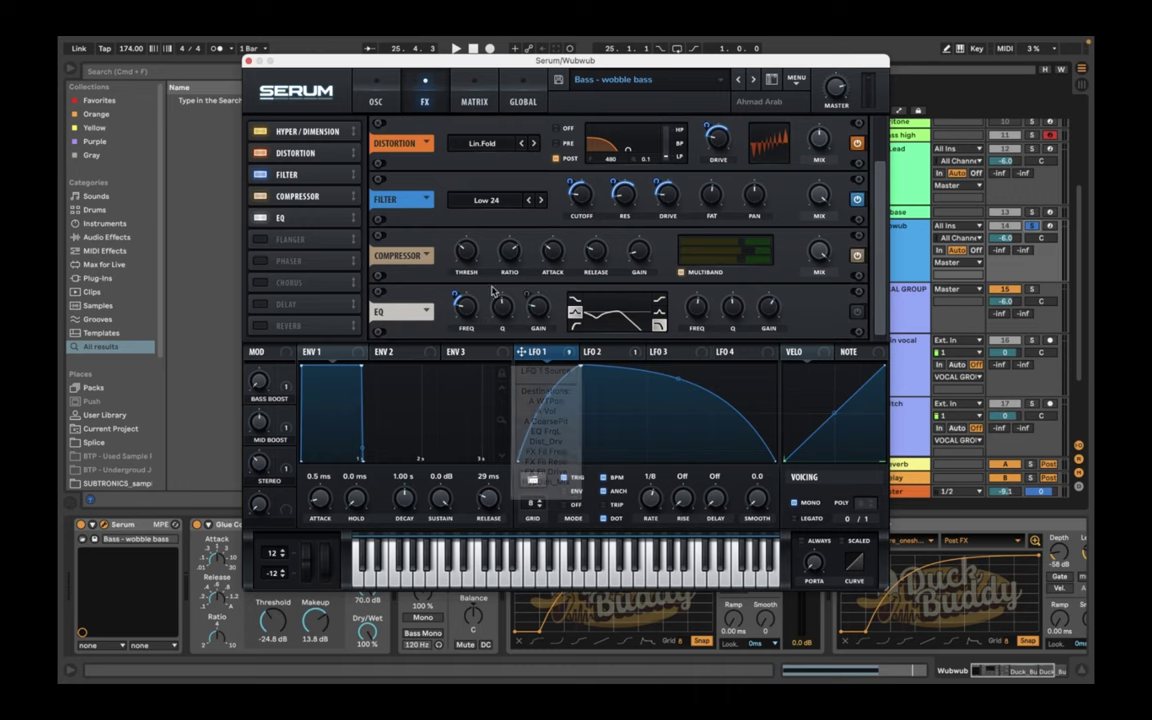
{"action": "scroll", "coordinate": [456, 123], "scroll_direction": "up", "scroll_amount": 2}
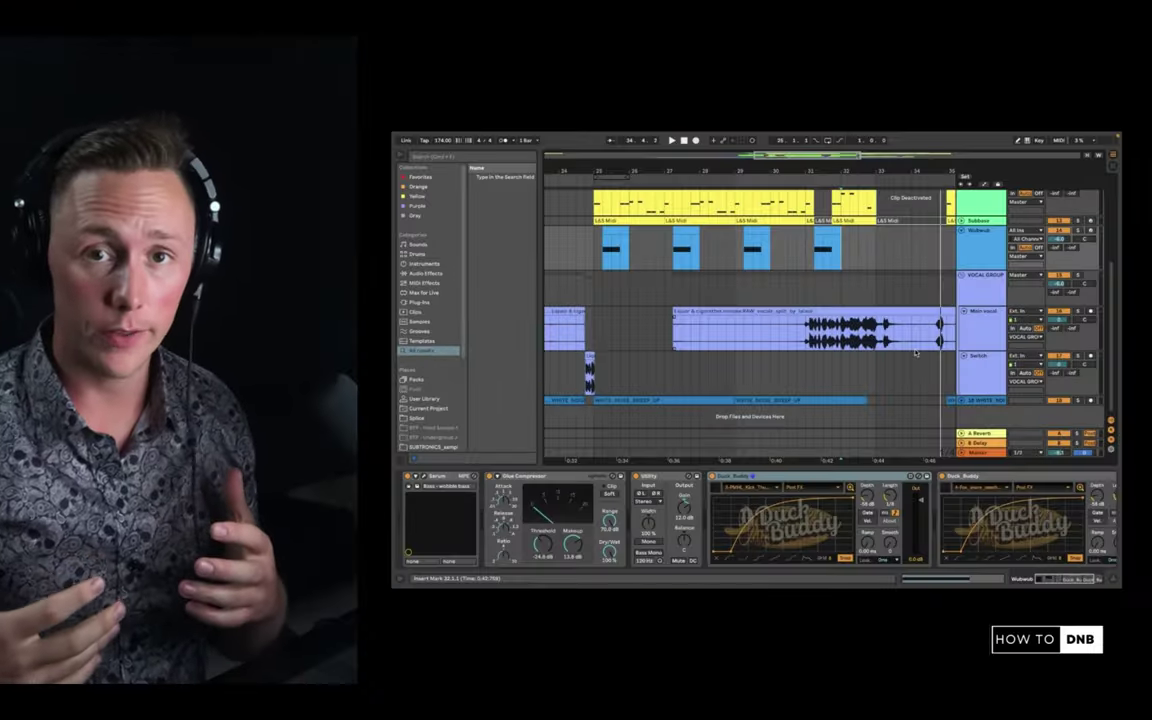
Place the cursor in the Main vocal clip and switch to the LALAL.AI stem splitting page in the browser.
{"action": "left_click", "coordinate": [912, 343]}
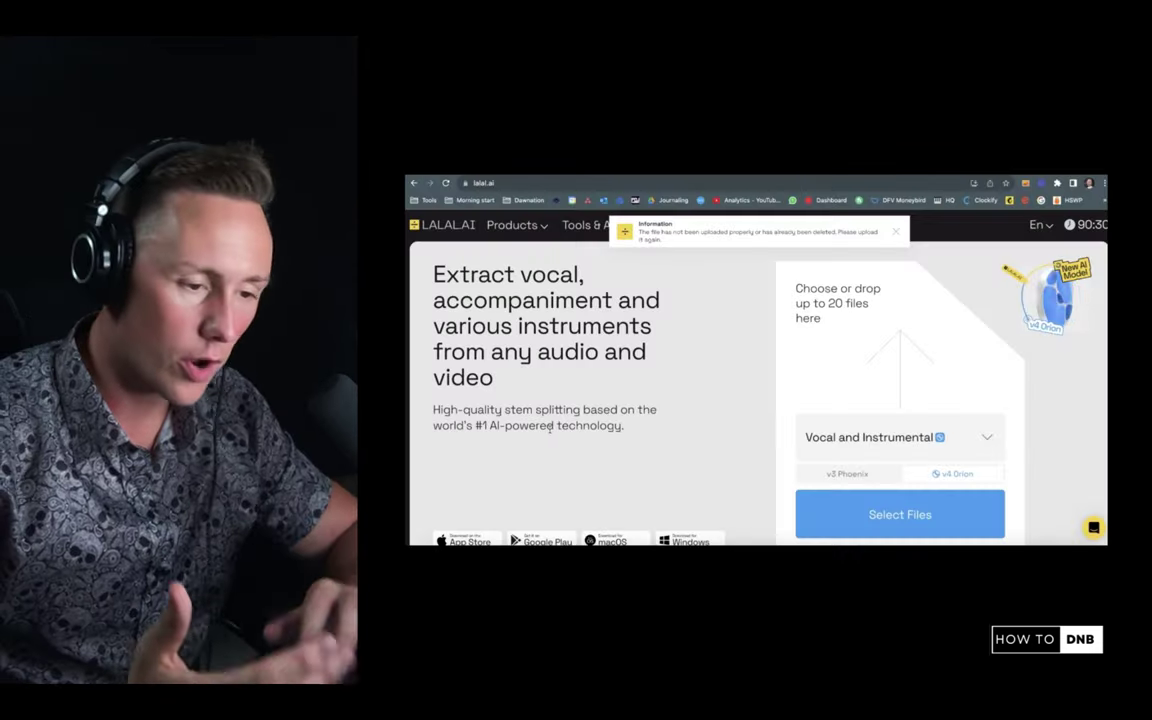
{"action": "left_click", "coordinate": [489, 187]}
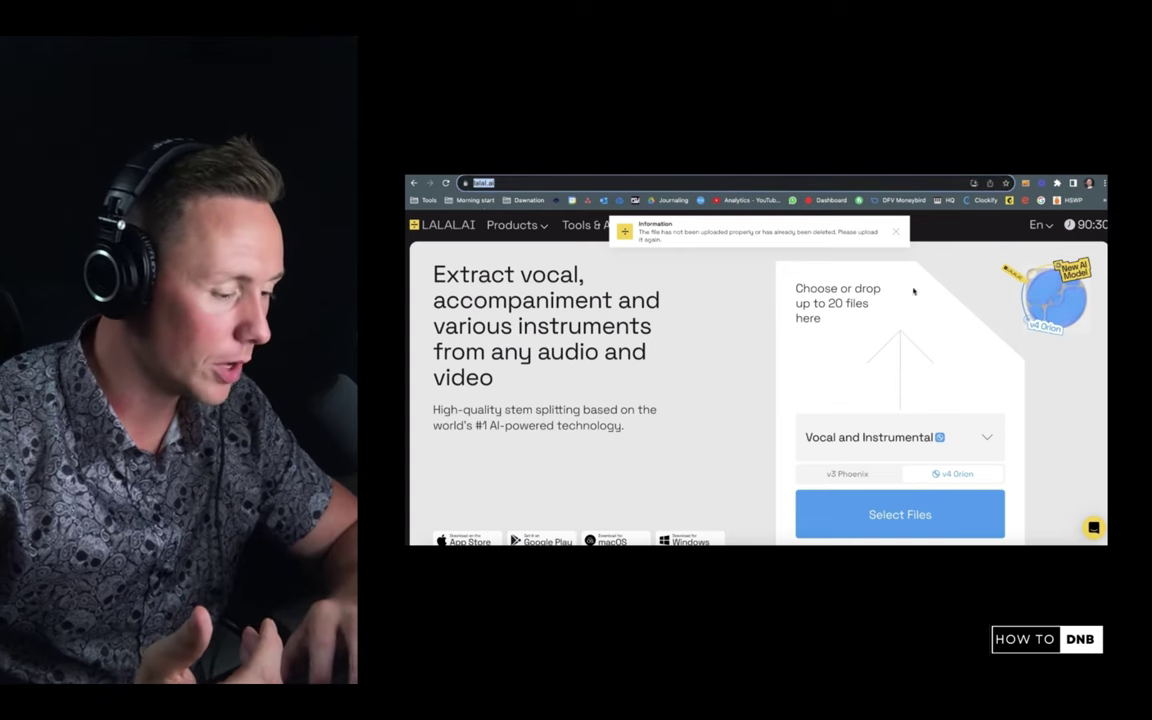
{"action": "scroll", "coordinate": [687, 406], "scroll_direction": "down", "scroll_amount": 3}
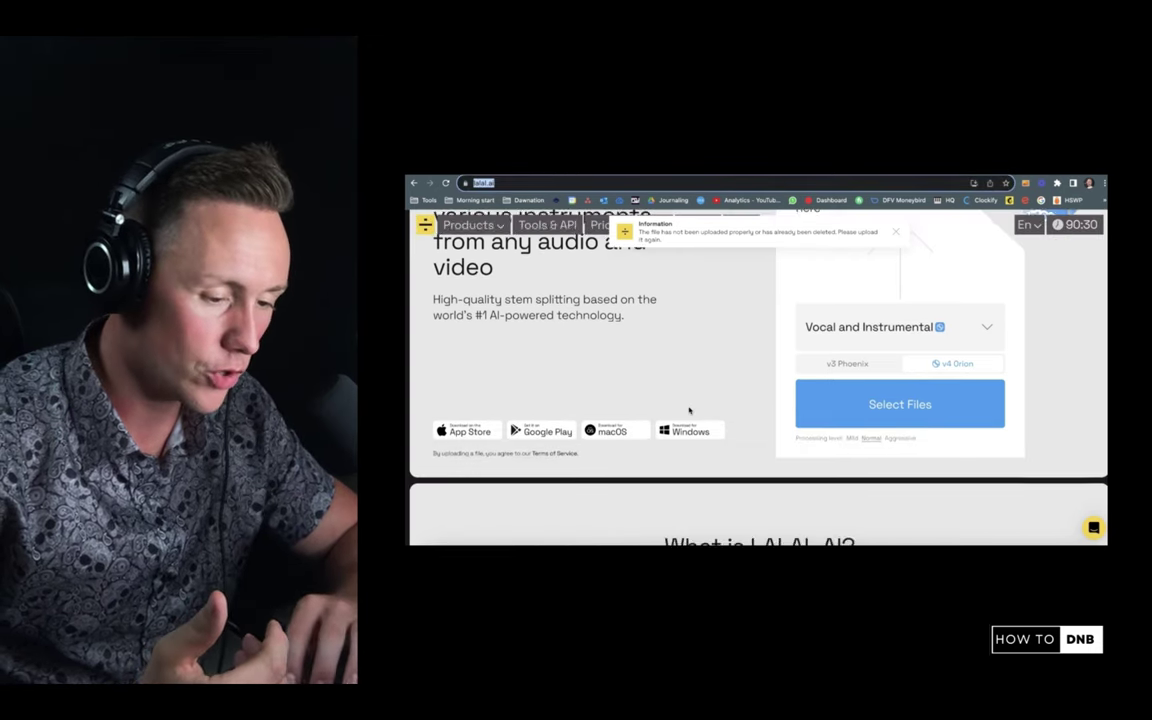
{"action": "scroll", "coordinate": [689, 410], "scroll_direction": "up", "scroll_amount": 1}
Open the stem separation type list and browse its vocal, drum, bass and guitar options.
{"action": "left_click", "coordinate": [938, 404]}
{"action": "scroll", "coordinate": [938, 404], "scroll_direction": "down", "scroll_amount": 2}
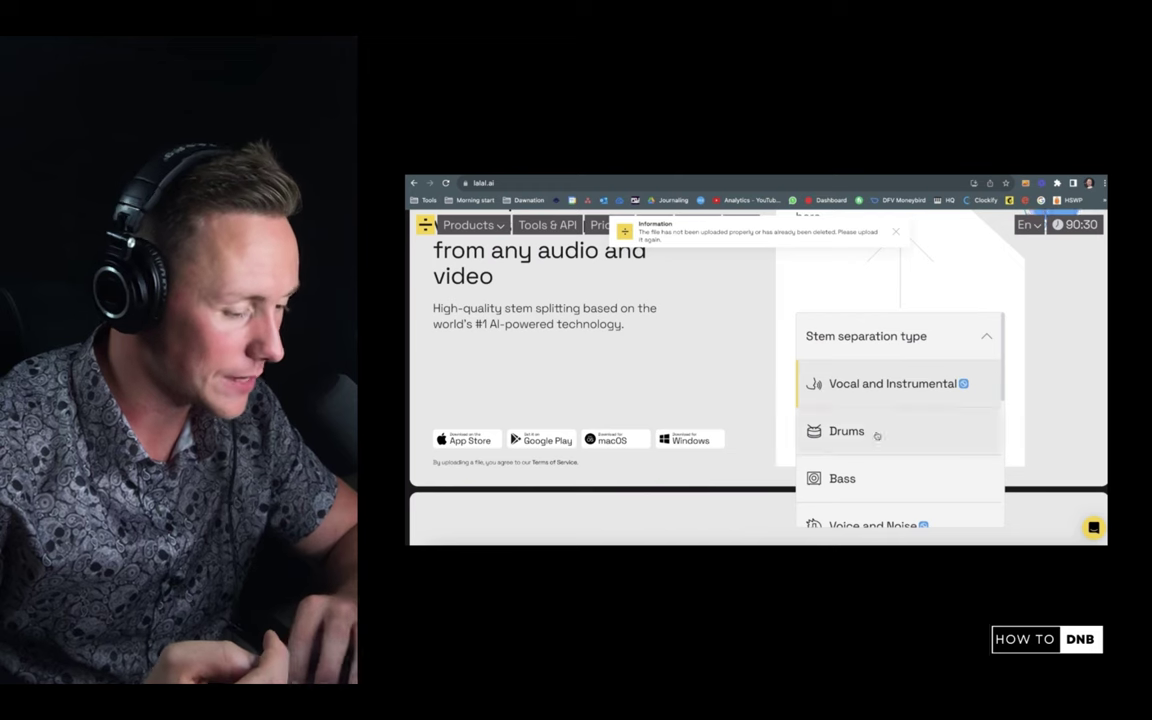
{"action": "scroll", "coordinate": [877, 436], "scroll_direction": "down", "scroll_amount": 2}
{"action": "scroll", "coordinate": [882, 478], "scroll_direction": "down", "scroll_amount": 1}
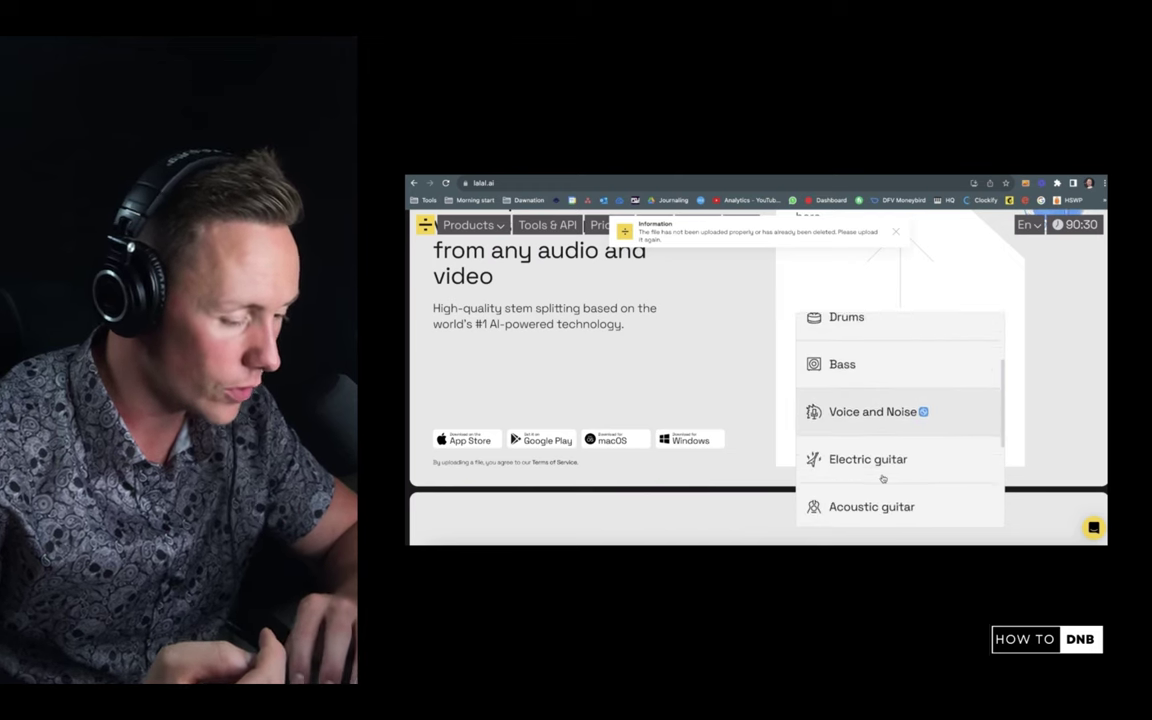
{"action": "scroll", "coordinate": [888, 478], "scroll_direction": "up", "scroll_amount": 3}
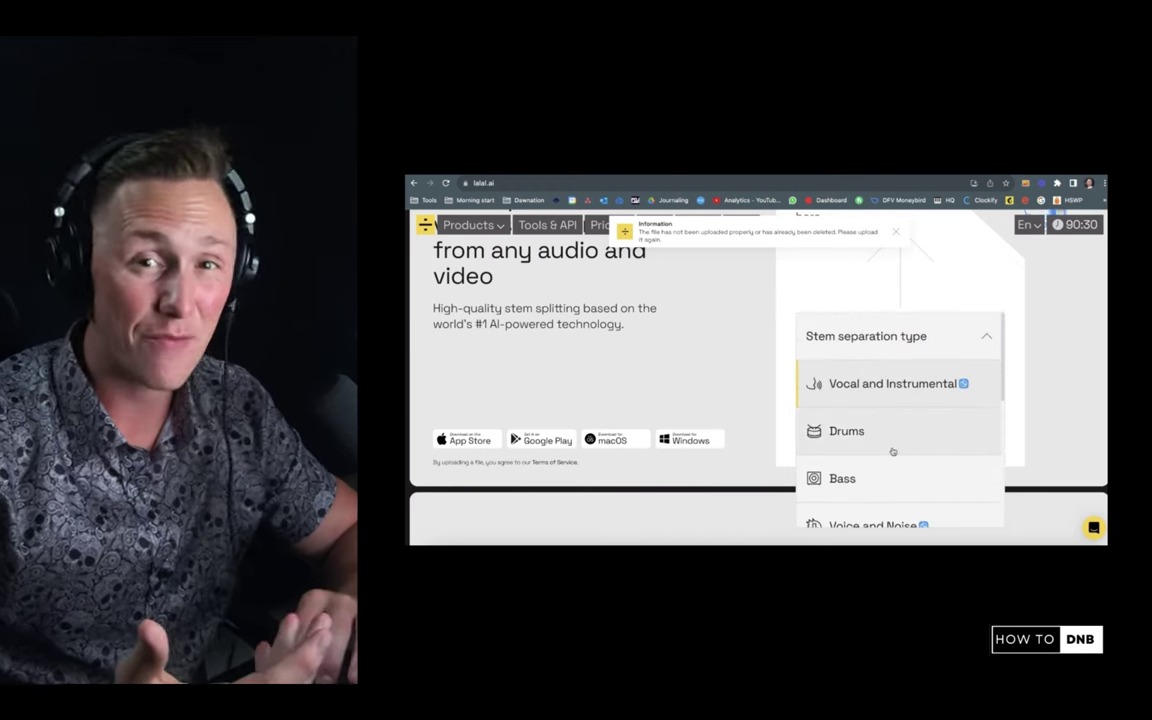
Search the computer for "liquor" and bring the Liquor & cigarettes remake audio file to the LALAL.AI upload area.
{"action": "left_click", "coordinate": [766, 344]}
{"action": "scroll", "coordinate": [766, 344], "scroll_direction": "up", "scroll_amount": 2}
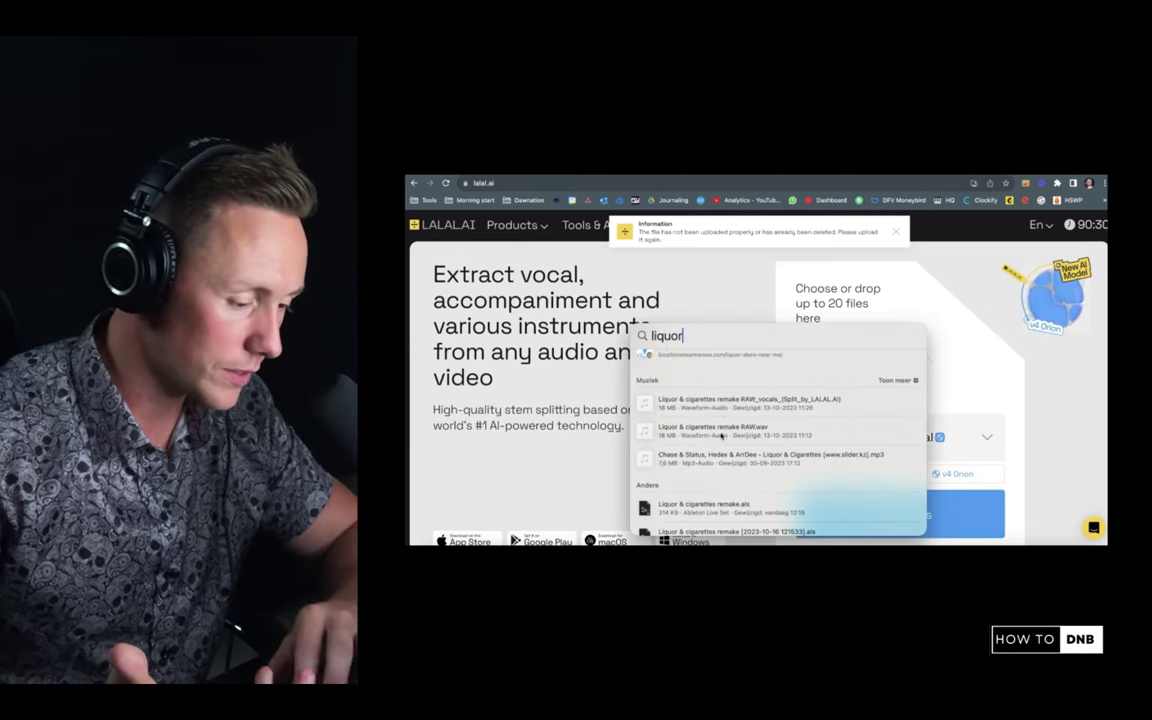
{"action": "scroll", "coordinate": [720, 436], "scroll_direction": "down", "scroll_amount": 2}
{"action": "left_click_drag", "start_coordinate": [751, 405], "coordinate": [866, 319]}
{"action": "left_click", "coordinate": [1005, 351]}
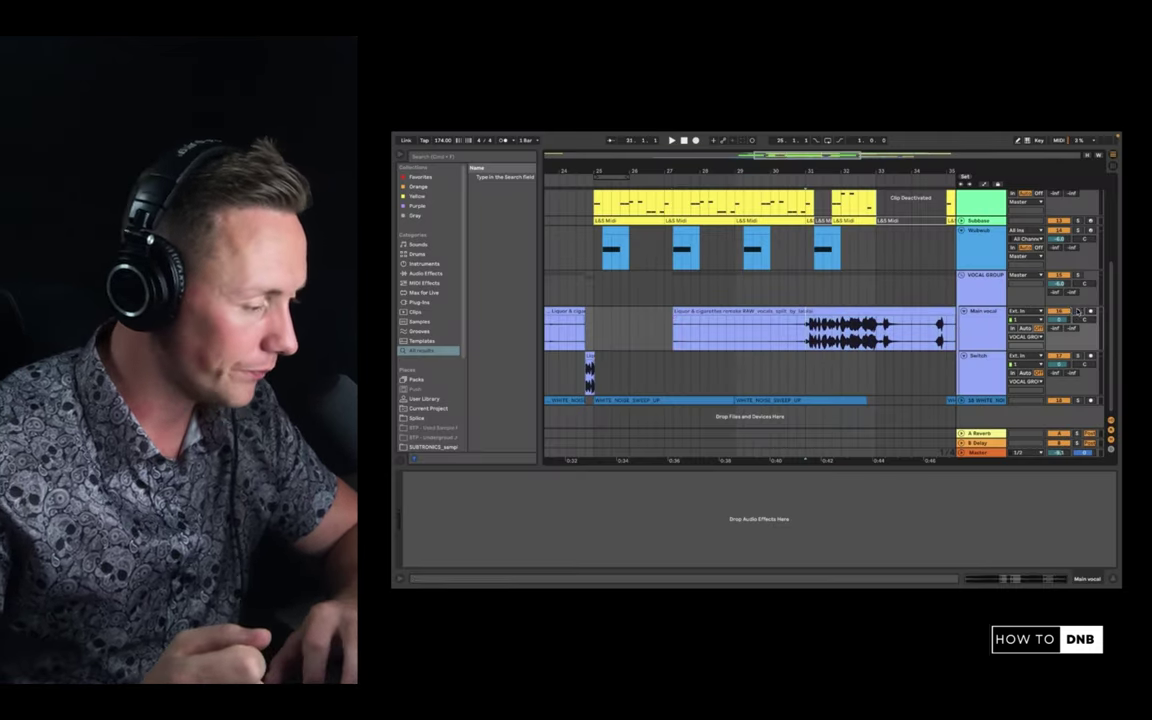
Solo the Main vocal track and listen to it from bar 31, bar 22 and bar 21.
{"action": "key", "text": "space"}
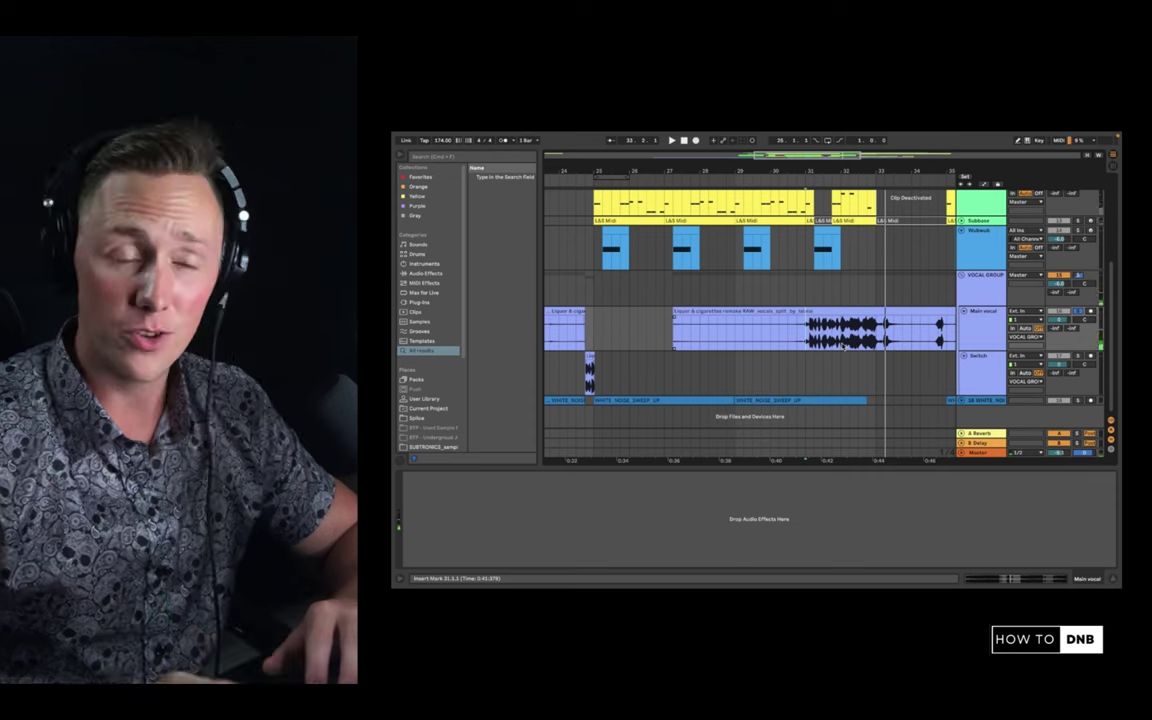
{"action": "scroll", "coordinate": [843, 347], "scroll_direction": "left", "scroll_amount": 10}
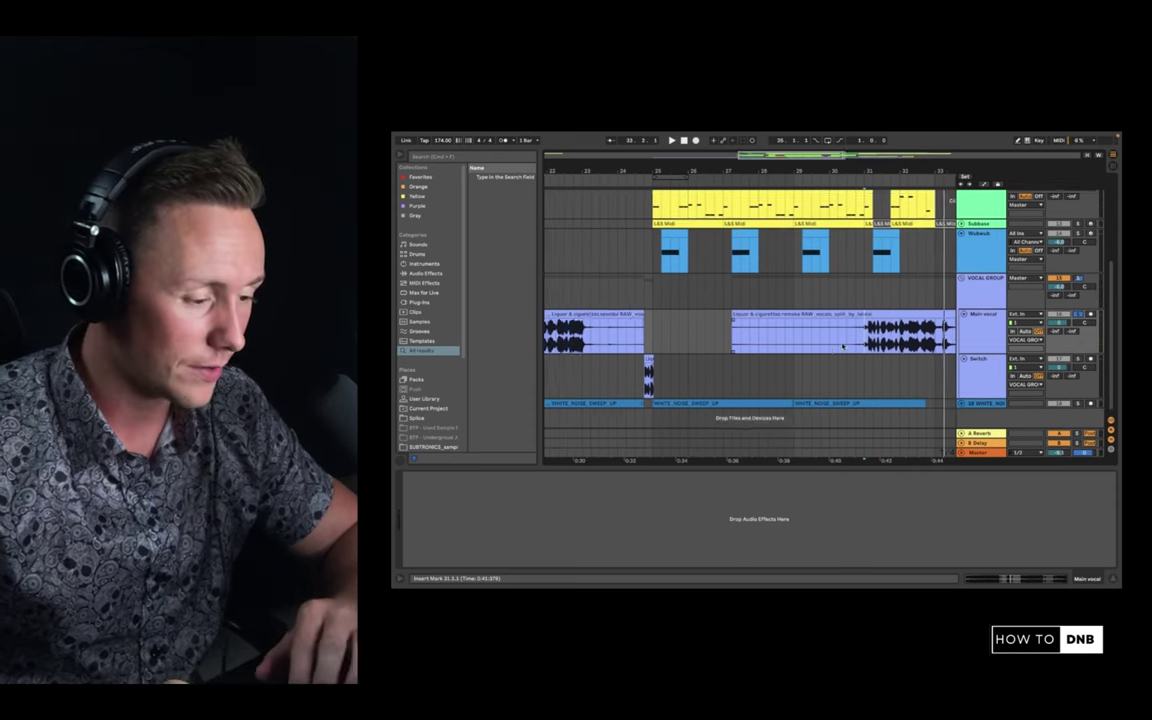
{"action": "key", "text": "space"}
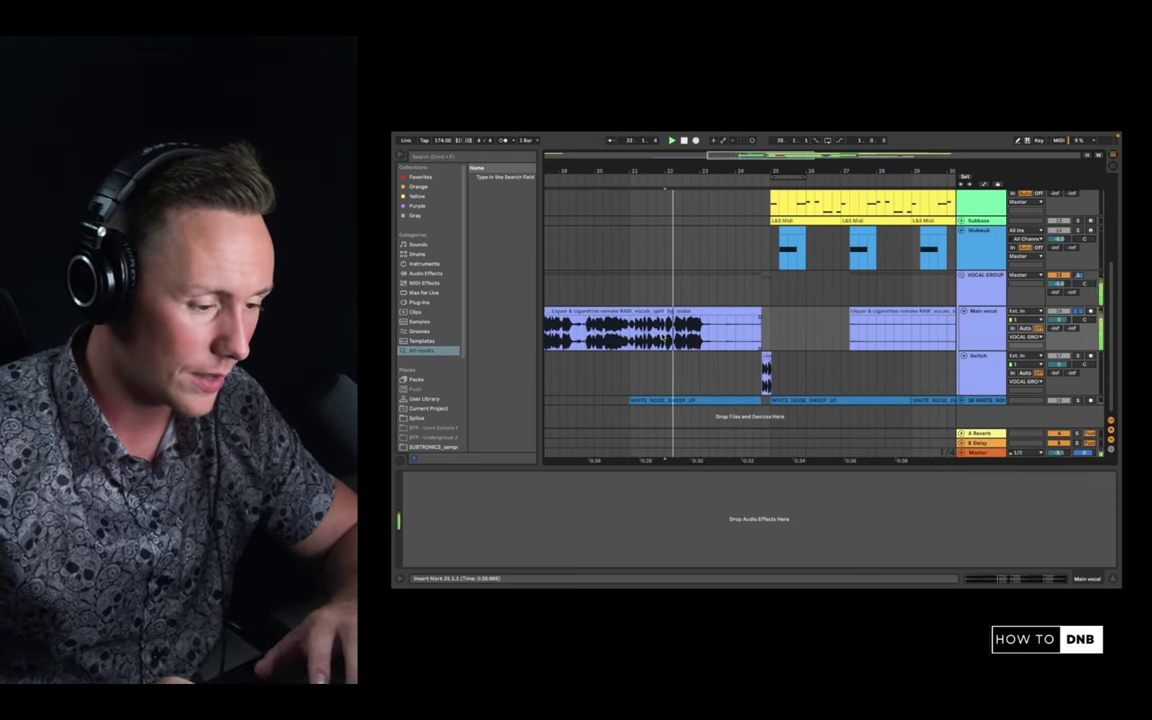
{"action": "key", "text": "space"}
{"action": "left_click", "coordinate": [630, 329]}
{"action": "key", "text": "space"}
{"action": "key", "text": "space"}
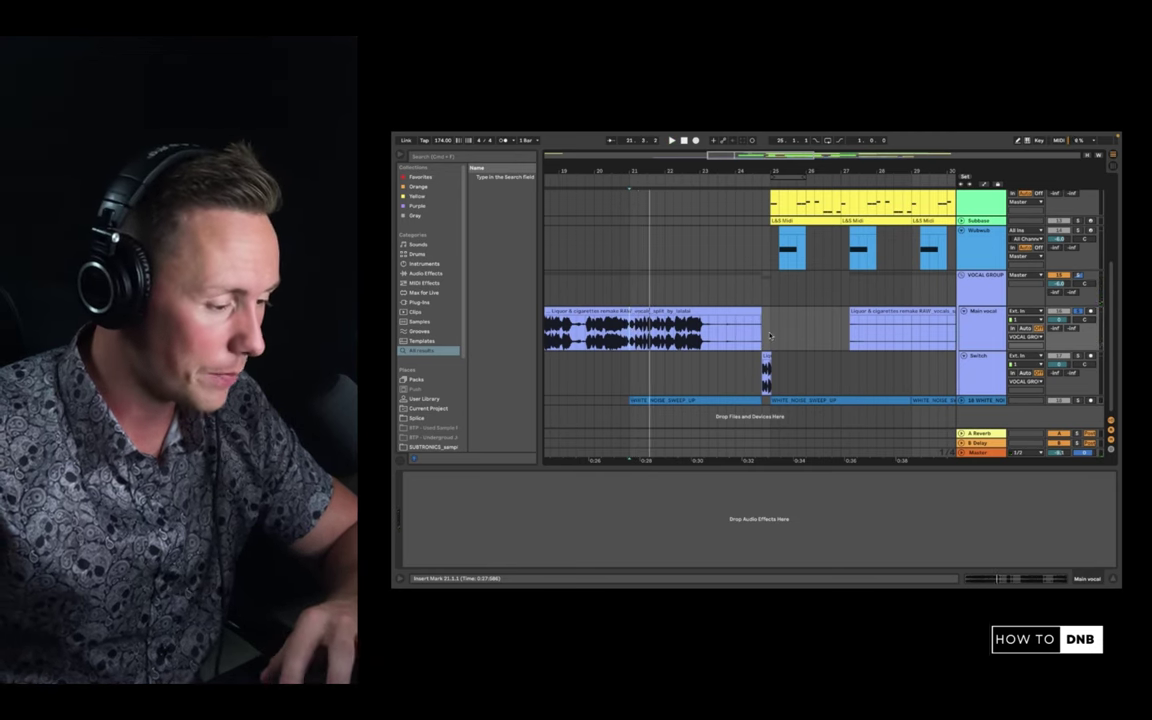
Select the second Main vocal clip, which starts in bar 27, to show where the vocal returns.
{"action": "scroll", "coordinate": [770, 336], "scroll_direction": "down", "scroll_amount": 6}
{"action": "scroll", "coordinate": [770, 336], "scroll_direction": "right", "scroll_amount": 1}
{"action": "scroll", "coordinate": [775, 330], "scroll_direction": "up", "scroll_amount": 3}
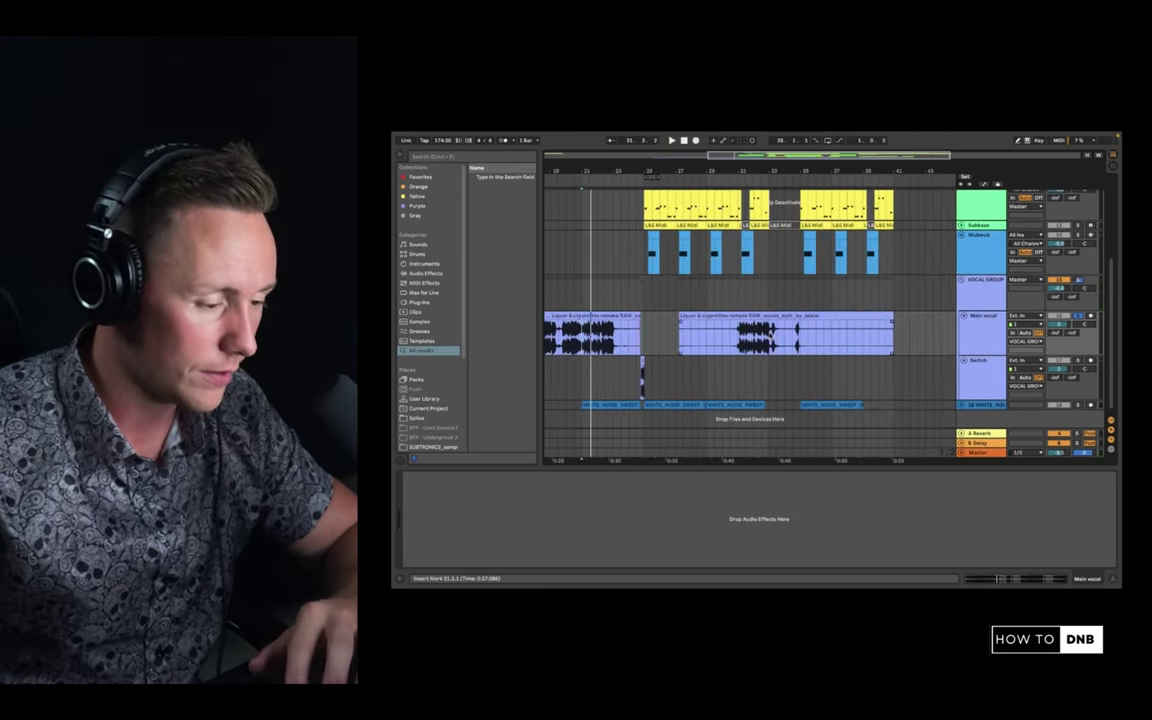
{"action": "left_click", "coordinate": [789, 319]}
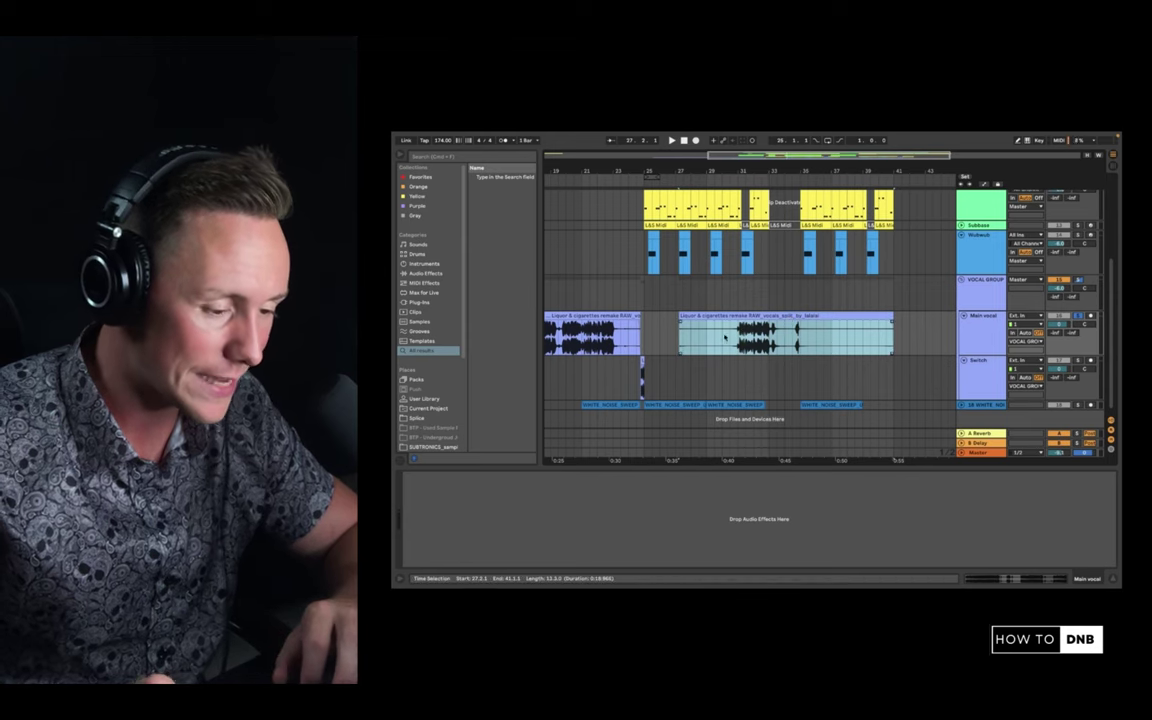
Locate the short vocal clip on the Switch track and listen to the soloed reference track from bar 26 for comparison.
{"action": "scroll", "coordinate": [647, 352], "scroll_direction": "up", "scroll_amount": 8}
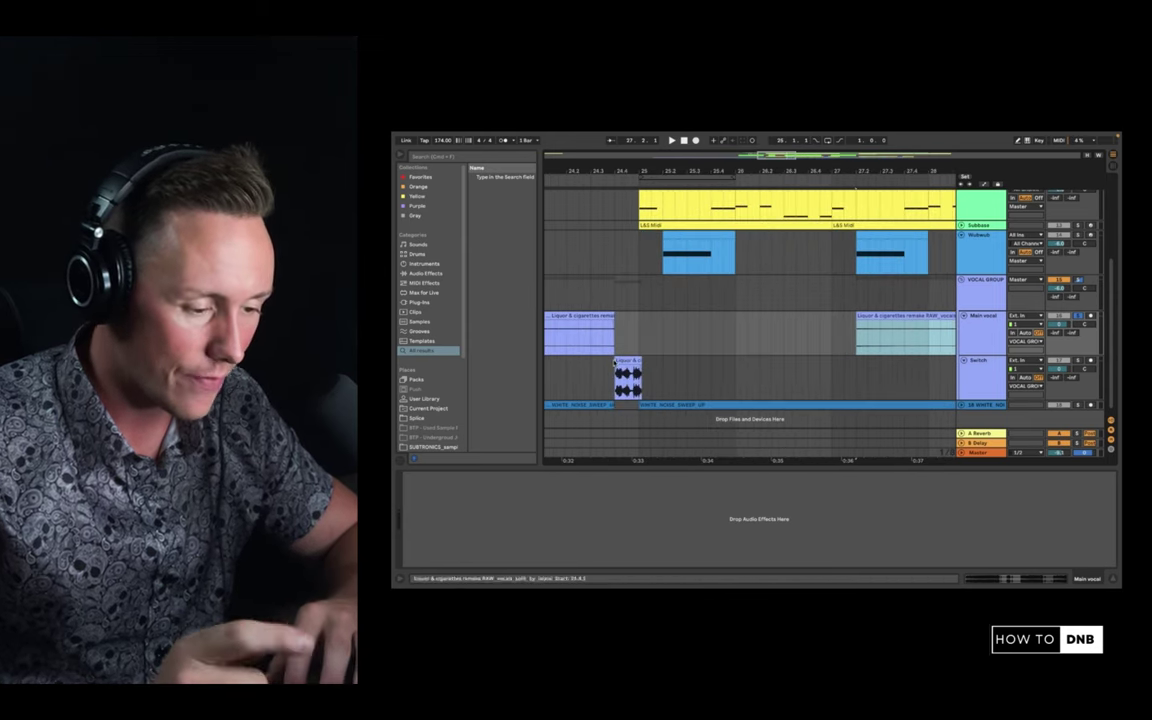
{"action": "left_click", "coordinate": [614, 363]}
{"action": "scroll", "coordinate": [614, 363], "scroll_direction": "left", "scroll_amount": 2}
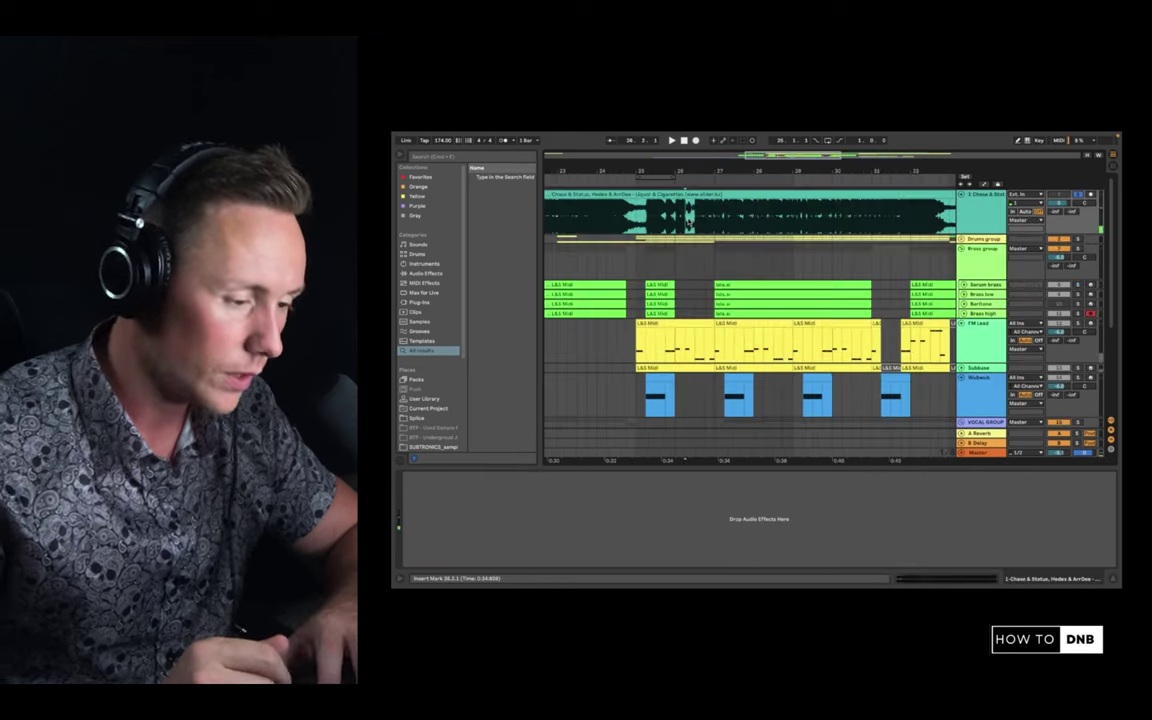
{"action": "key", "text": "space"}
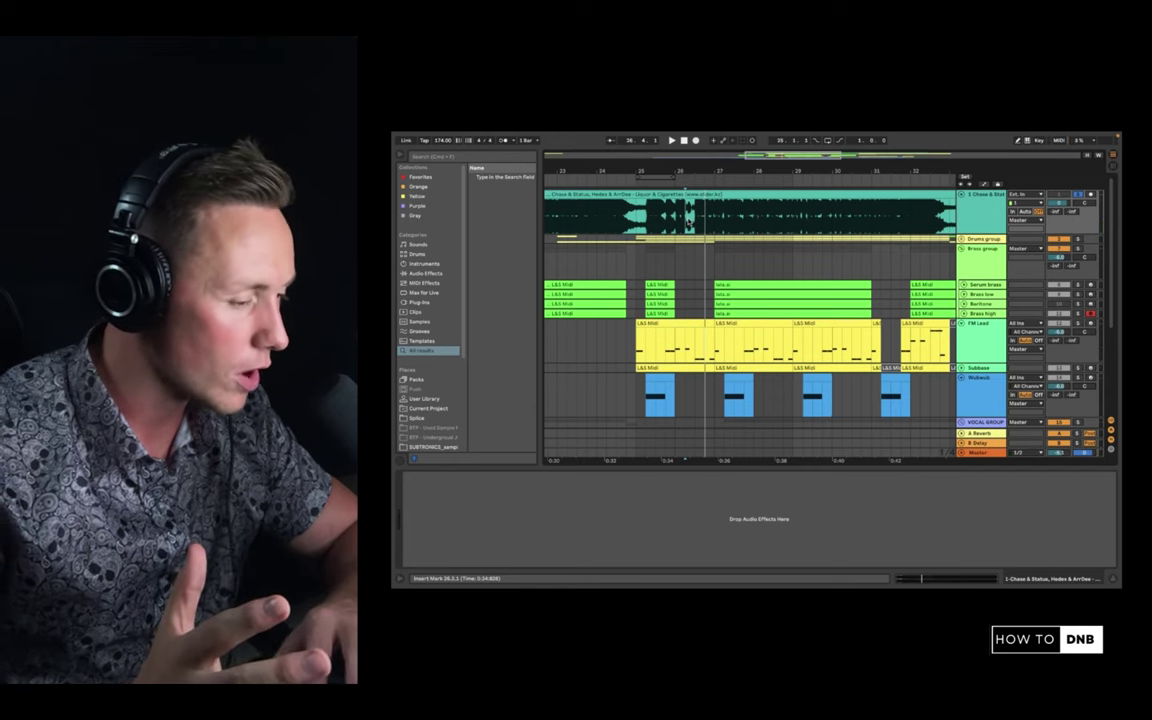
{"action": "scroll", "coordinate": [707, 238], "scroll_direction": "down", "scroll_amount": 5}
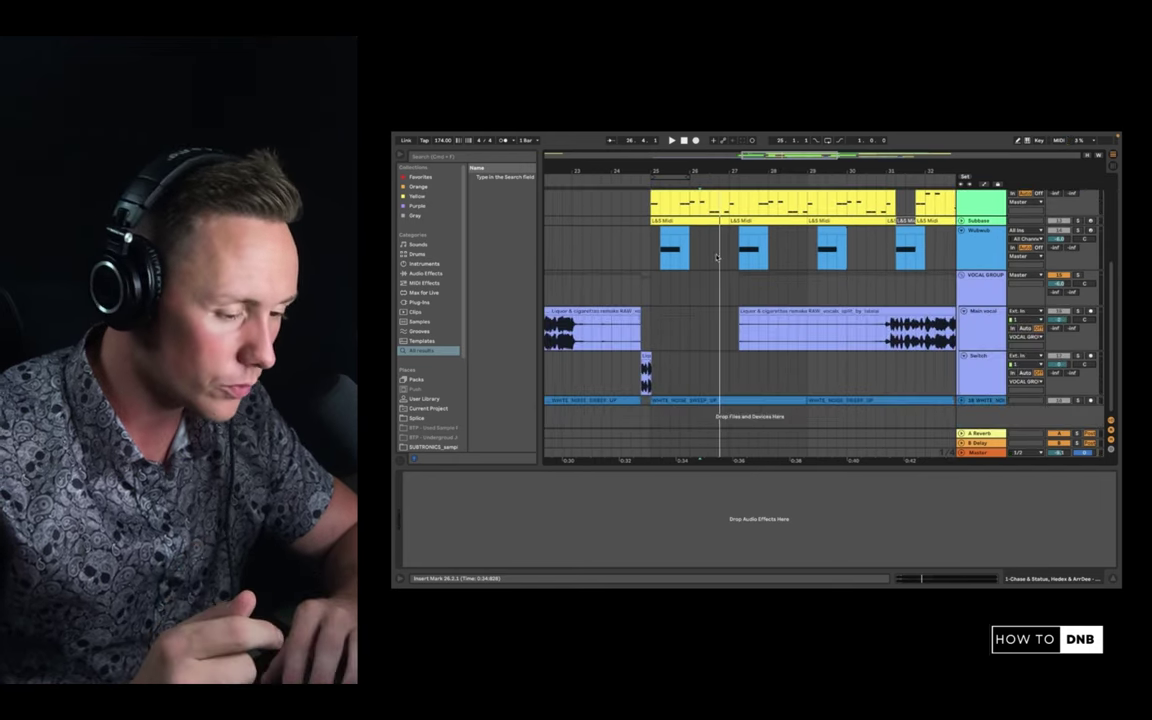
Open the Switch track's effects chain and examine its Saturator and Redux settings.
{"action": "left_click", "coordinate": [646, 360]}
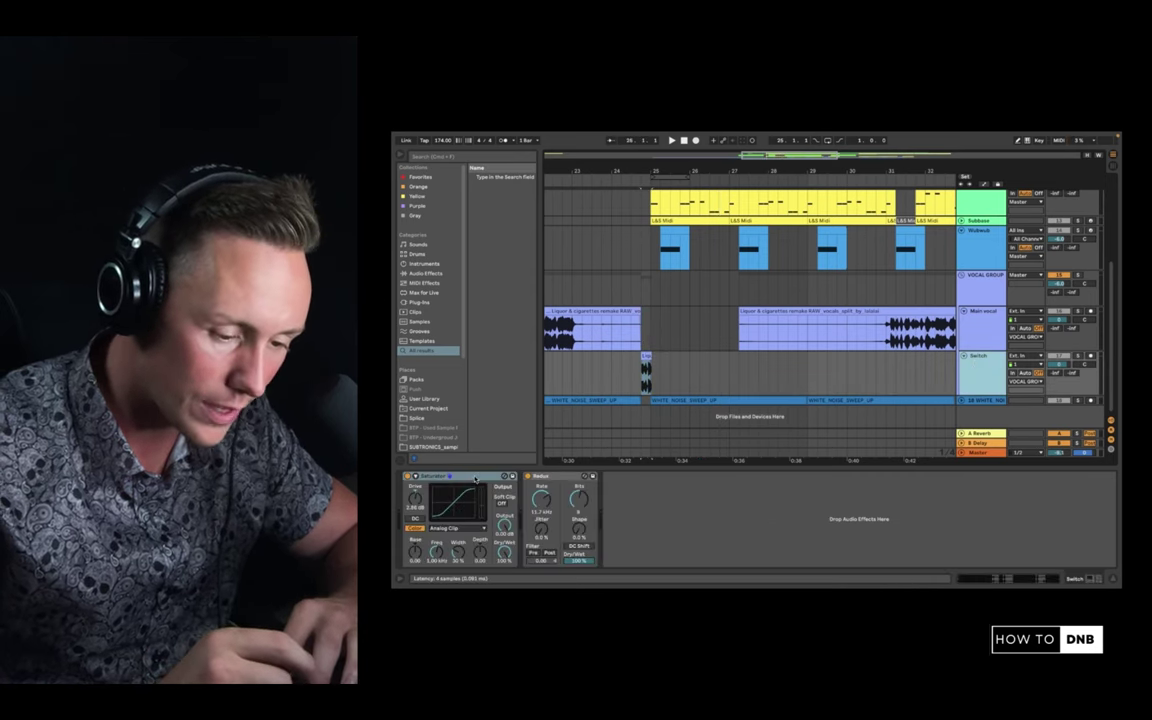
{"action": "left_click", "coordinate": [476, 478]}
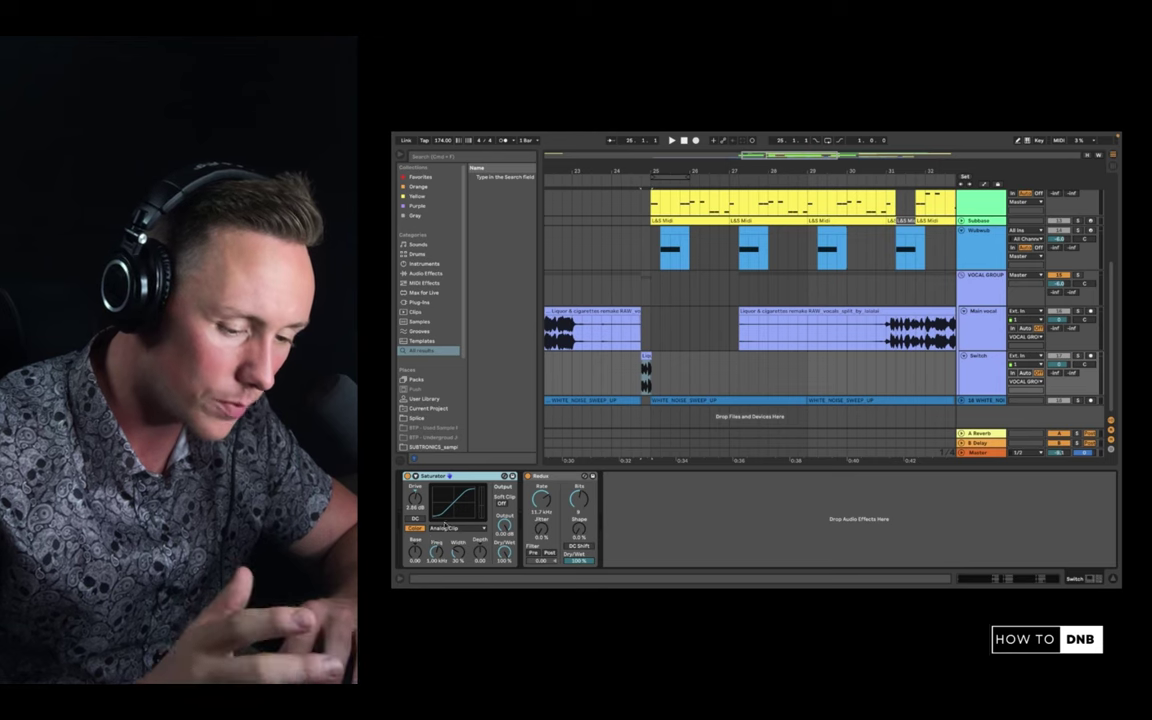
{"action": "left_click", "coordinate": [560, 478]}
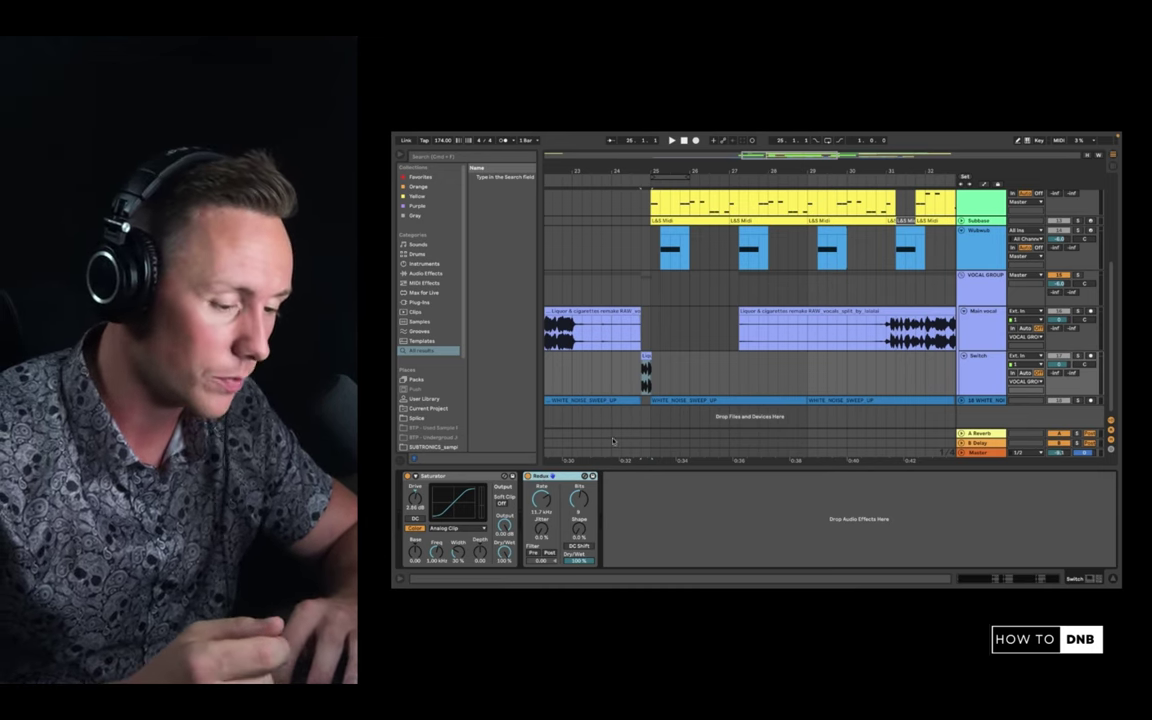
Audition the soloed Switch vocal clip with Redux and Saturator toggled off and back on.
{"action": "left_click", "coordinate": [640, 368]}
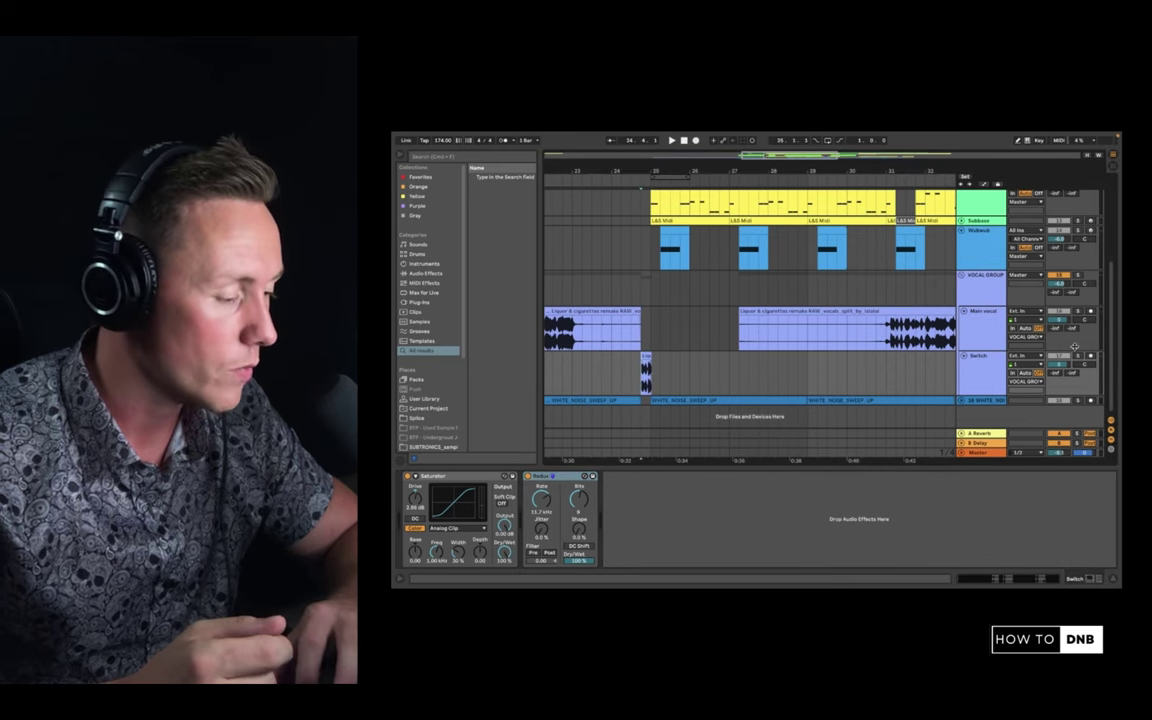
{"action": "left_click", "coordinate": [528, 476]}
{"action": "left_click", "coordinate": [408, 476]}
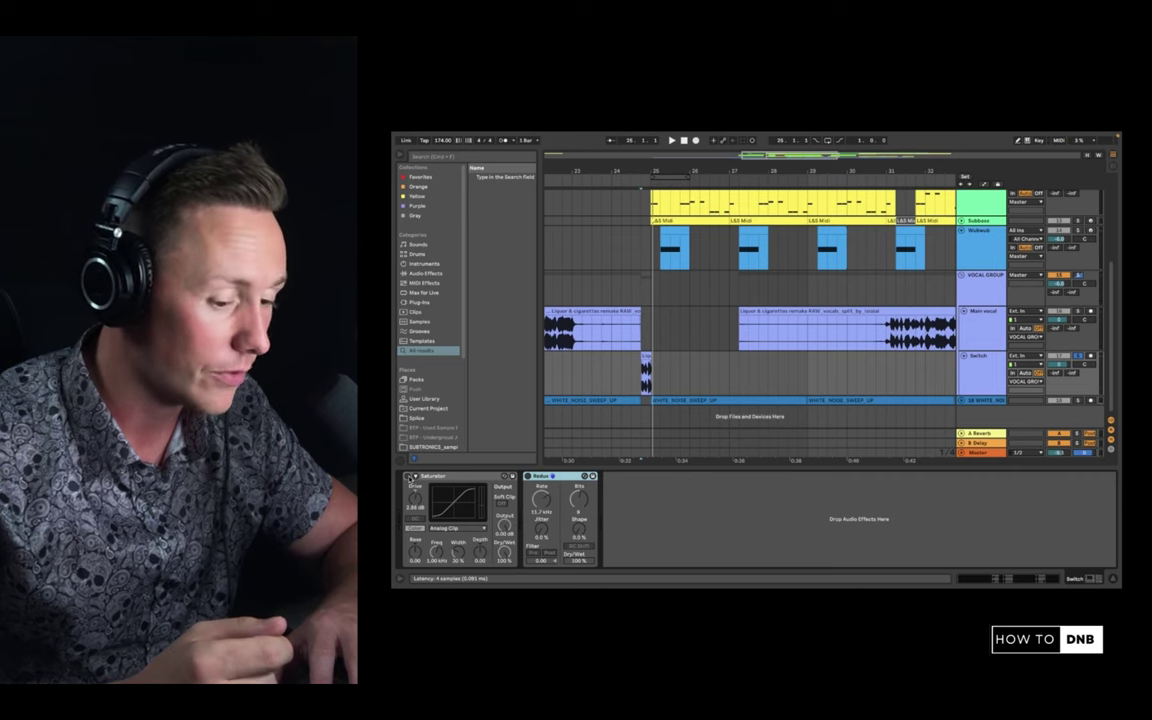
{"action": "left_click", "coordinate": [408, 476]}
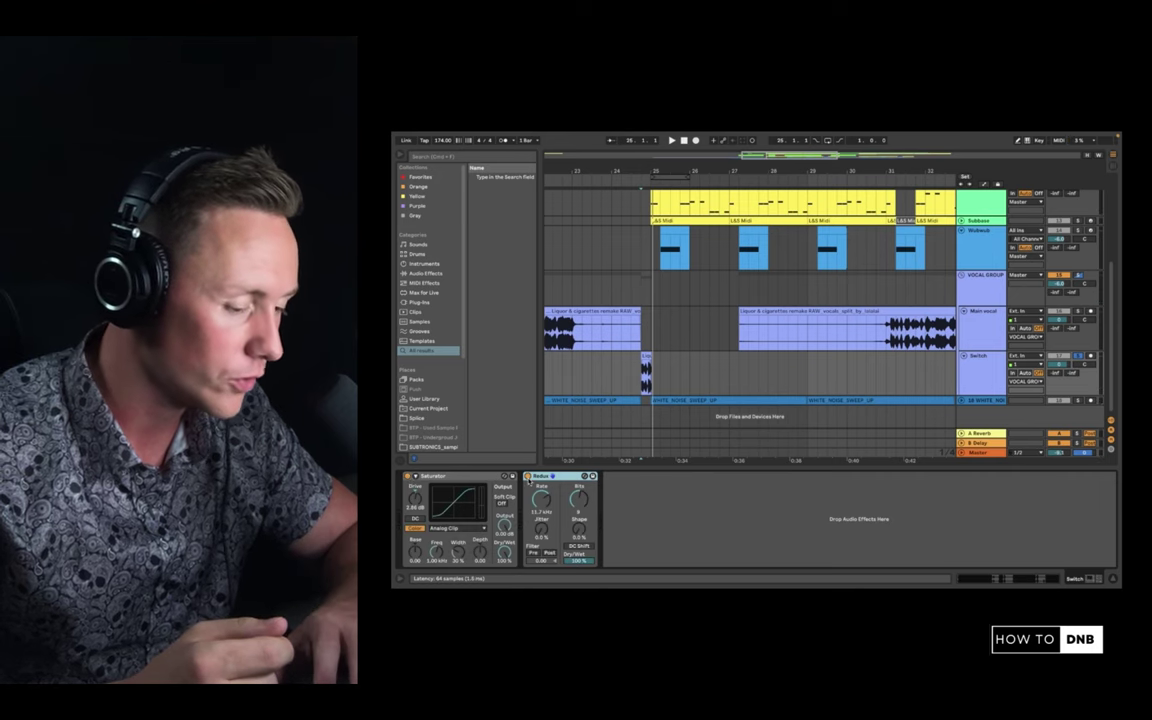
{"action": "key", "text": "space"}
{"action": "key", "text": "space"}
{"action": "key", "text": "space"}
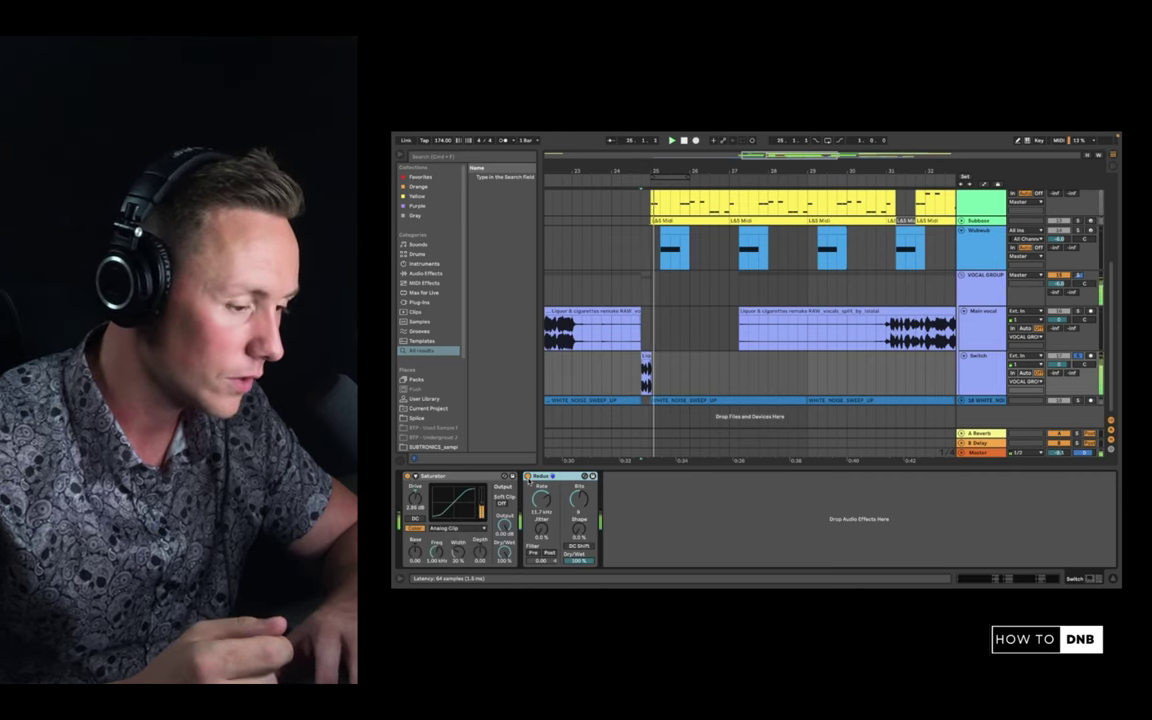
{"action": "key", "text": "space"}
Solo the Chase & Status reference track and replay its switch vocal from bar 26.
{"action": "scroll", "coordinate": [641, 326], "scroll_direction": "up", "scroll_amount": 5}
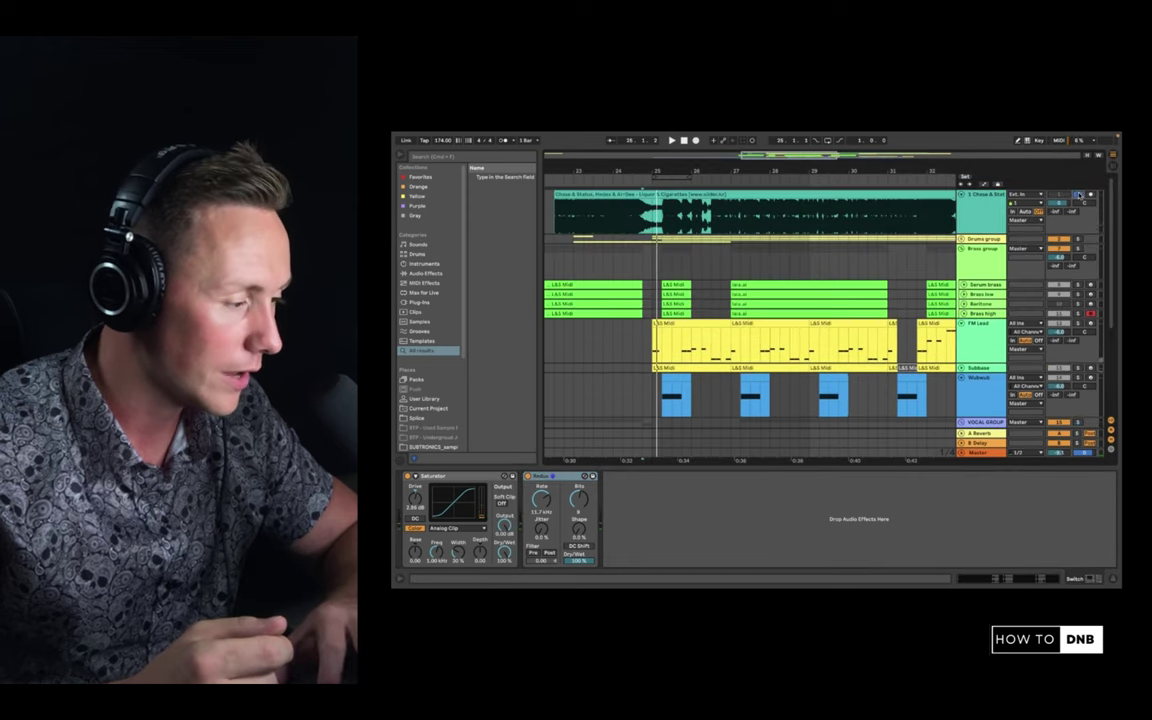
{"action": "left_click", "coordinate": [698, 219]}
{"action": "key", "text": "space"}
{"action": "key", "text": "space"}
{"action": "key", "text": "space"}
{"action": "key", "text": "space"}
{"action": "key", "text": "space"}
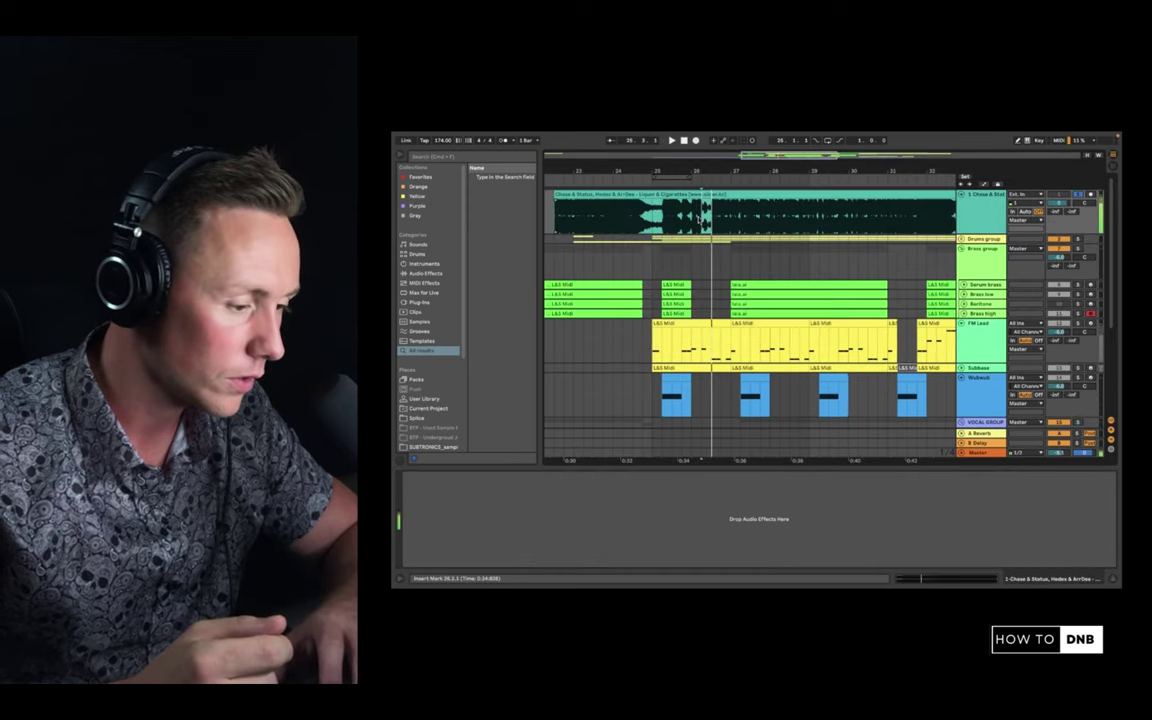
{"action": "key", "text": "space"}
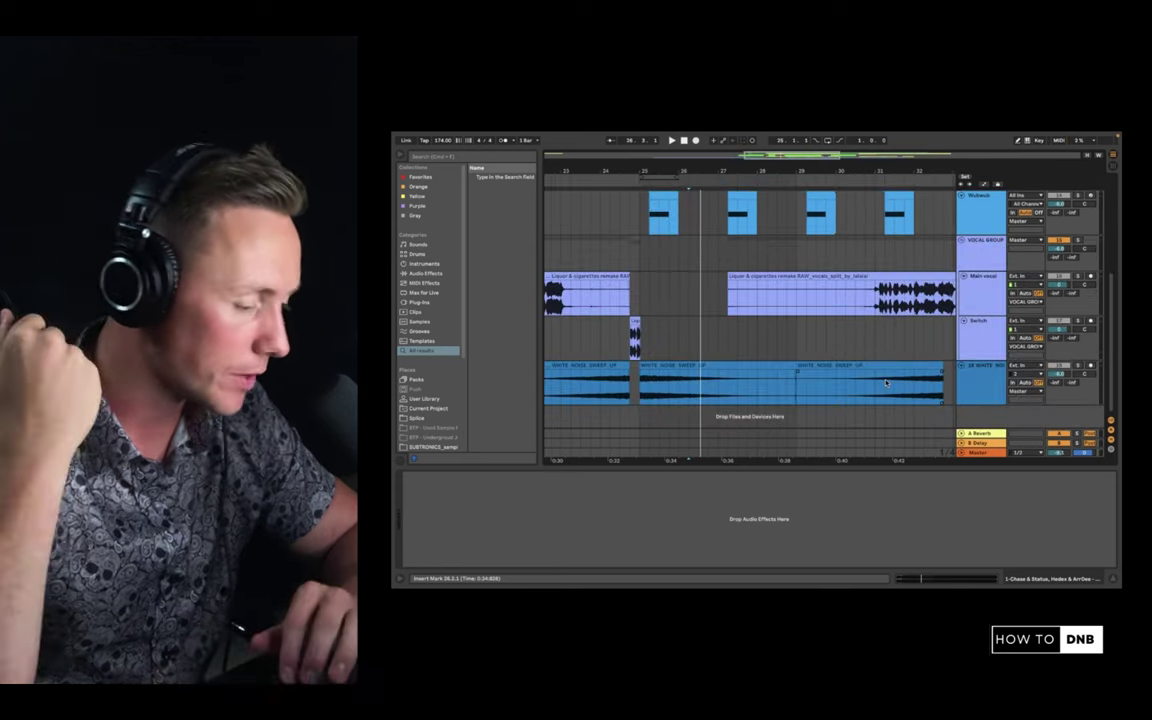
Show the effects on the WHITE_NOISE_SWEEP_UP track and listen for the noise in the reference track from bar 26.
{"action": "scroll", "coordinate": [884, 386], "scroll_direction": "down", "scroll_amount": 3}
{"action": "key", "text": "minus"}
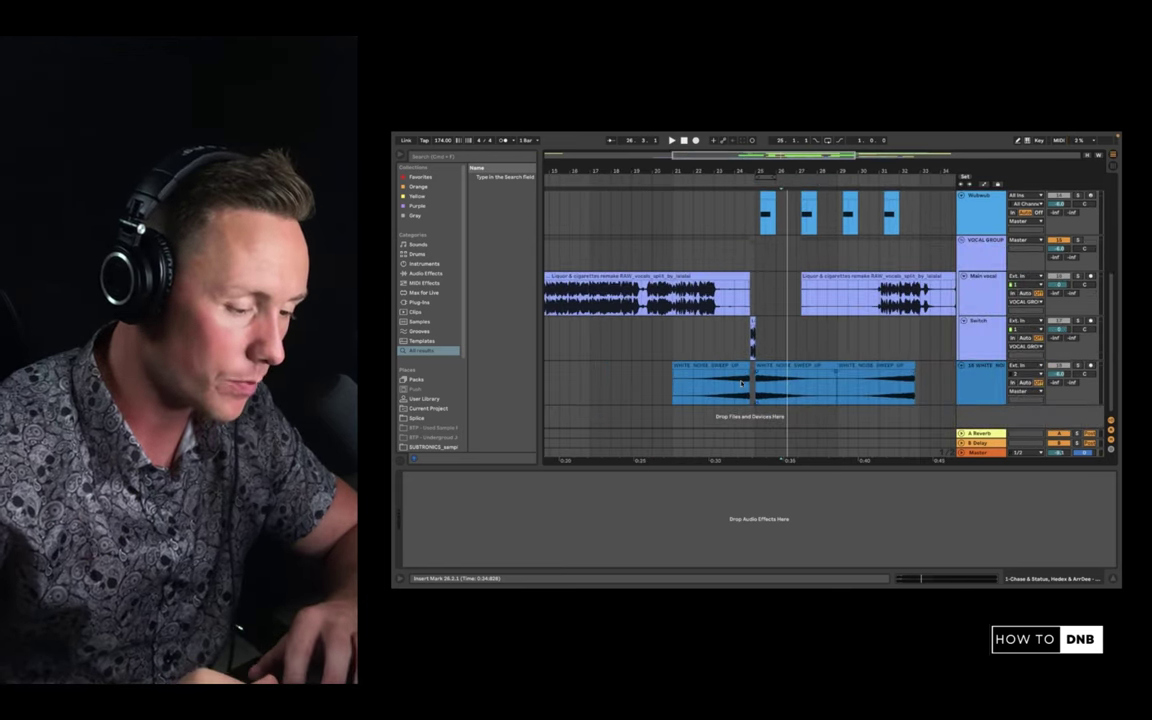
{"action": "left_click", "coordinate": [722, 376]}
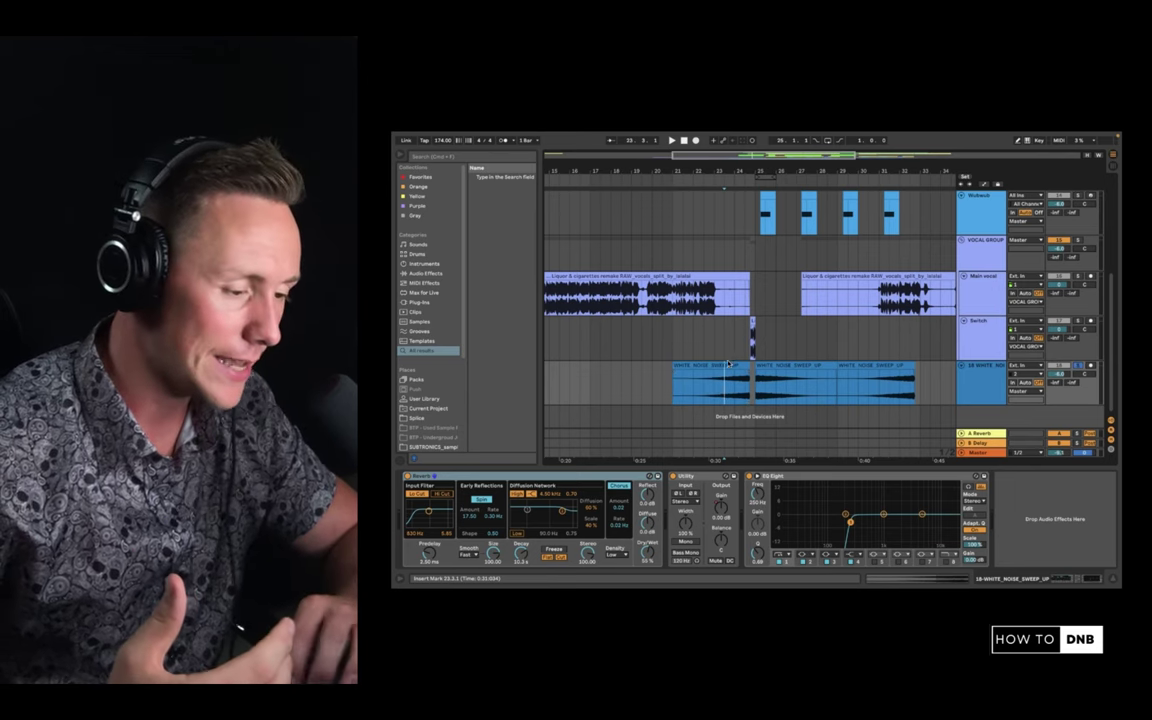
{"action": "scroll", "coordinate": [728, 364], "scroll_direction": "up", "scroll_amount": 5}
{"action": "left_click", "coordinate": [766, 227]}
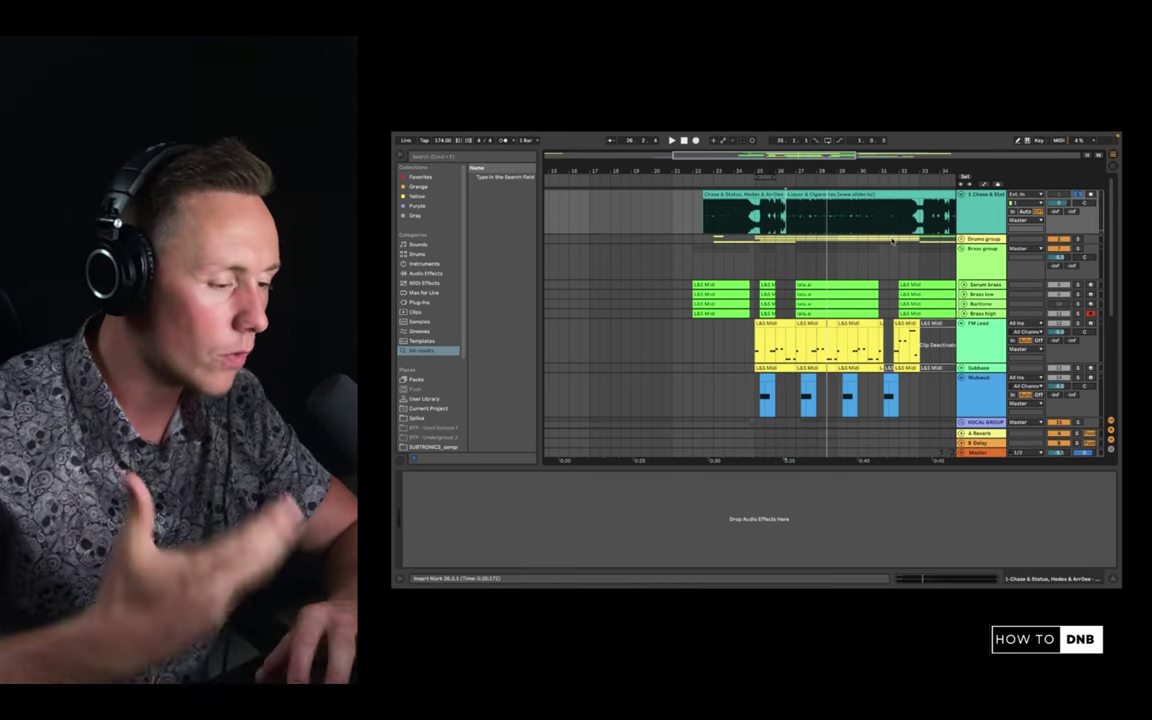
Inspect the white noise sweep clip starting at bar 25 and play the track soloed from there.
{"action": "scroll", "coordinate": [893, 240], "scroll_direction": "down", "scroll_amount": 5}
{"action": "left_click", "coordinate": [815, 366]}
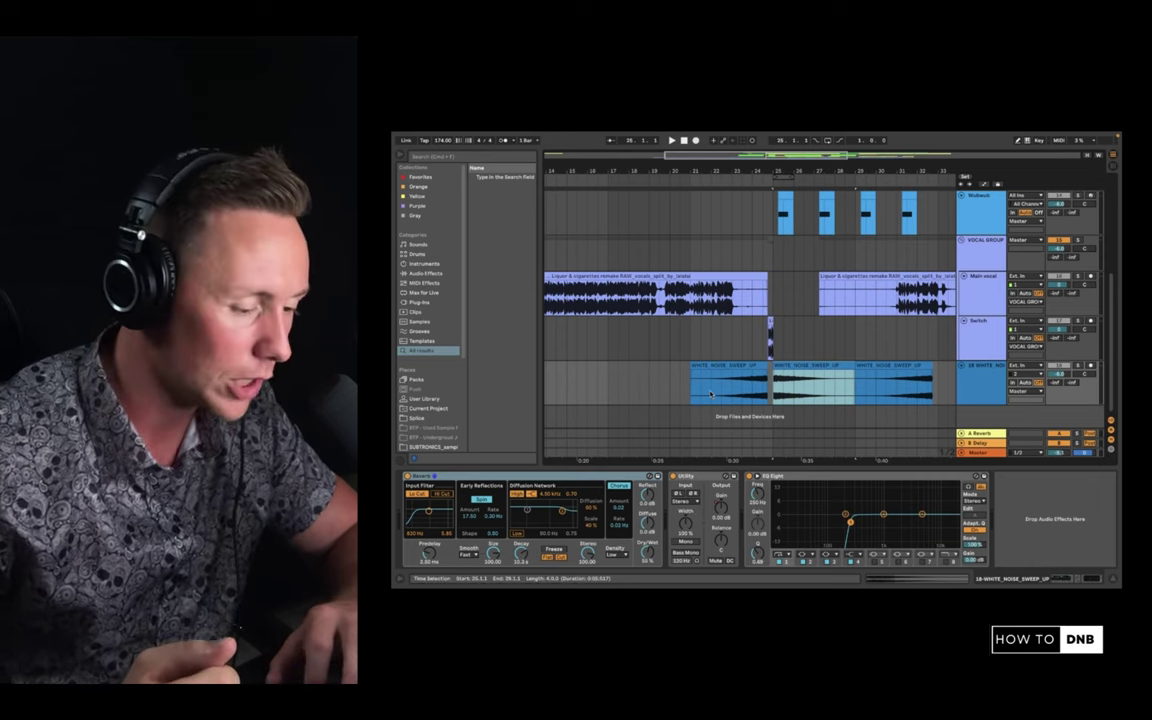
{"action": "left_click", "coordinate": [771, 384]}
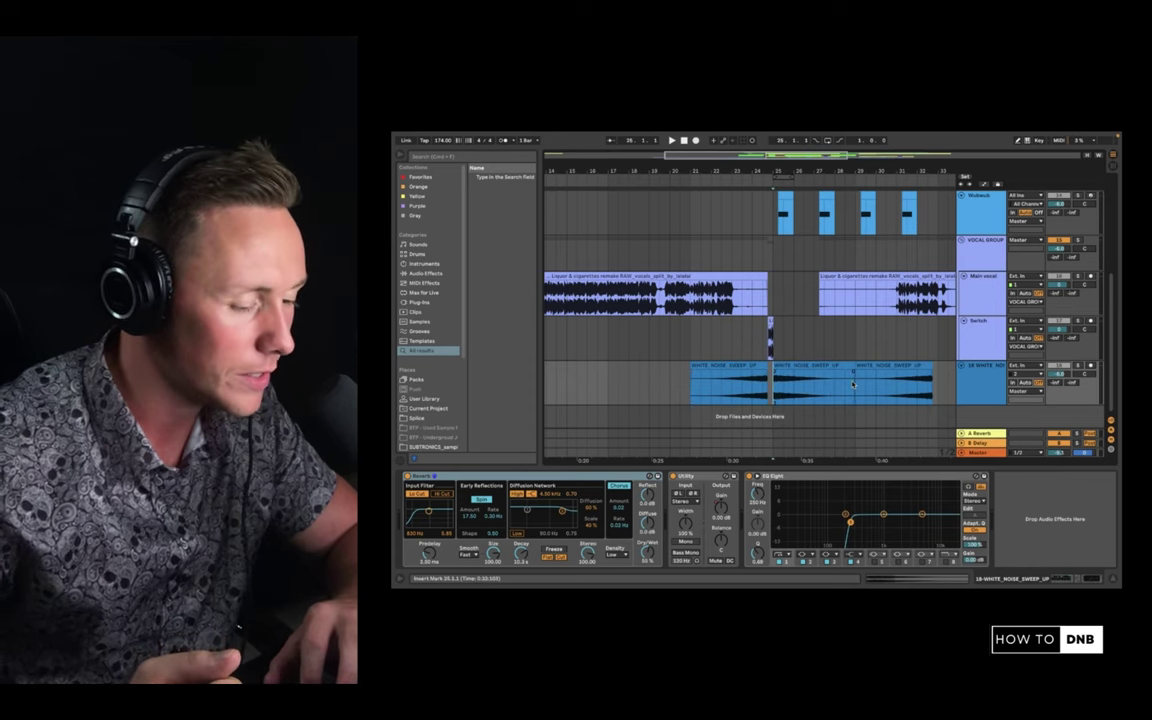
{"action": "key", "text": "space"}
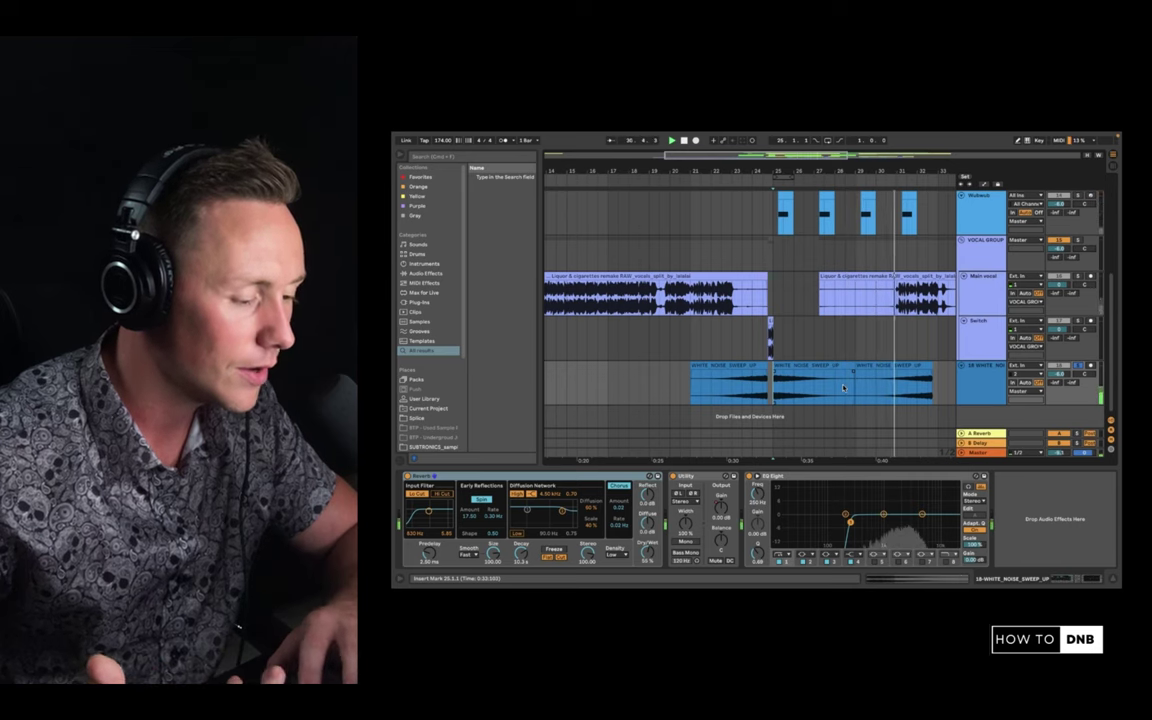
Play the full remake from bar 22 with the Brass group selected and all of its groups audible.
{"action": "scroll", "coordinate": [886, 264], "scroll_direction": "up", "scroll_amount": 5}
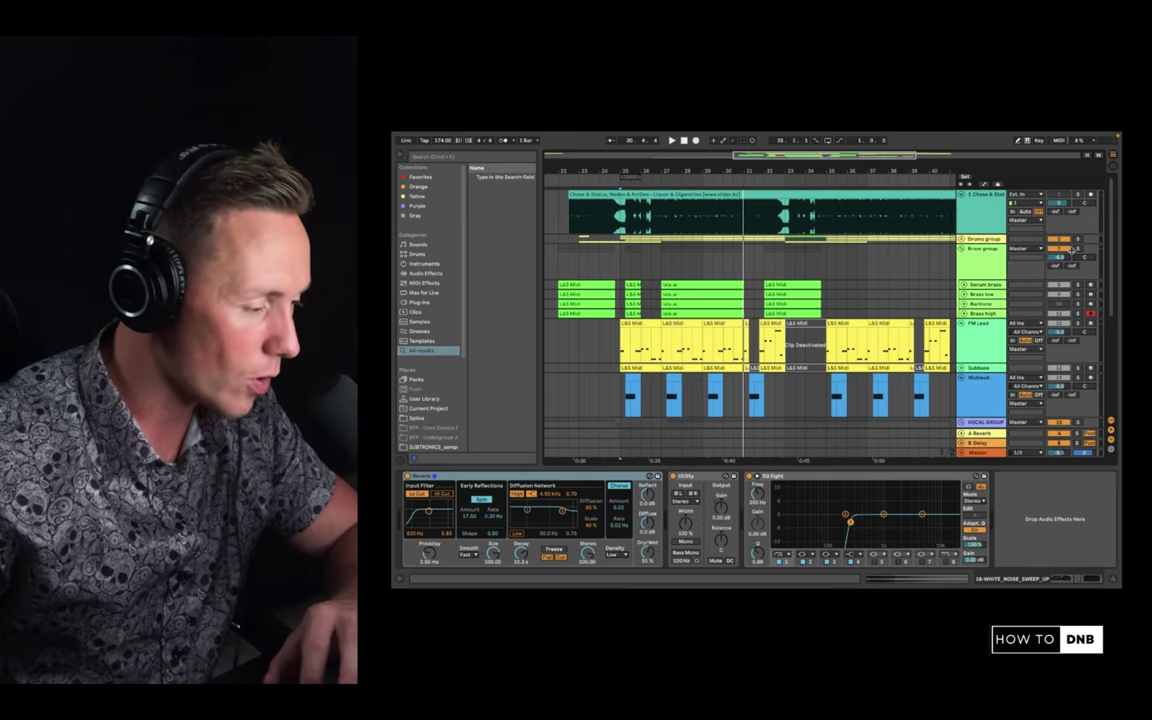
{"action": "scroll", "coordinate": [808, 256], "scroll_direction": "left", "scroll_amount": 2}
{"action": "left_click", "coordinate": [598, 272]}
{"action": "key", "text": "space"}
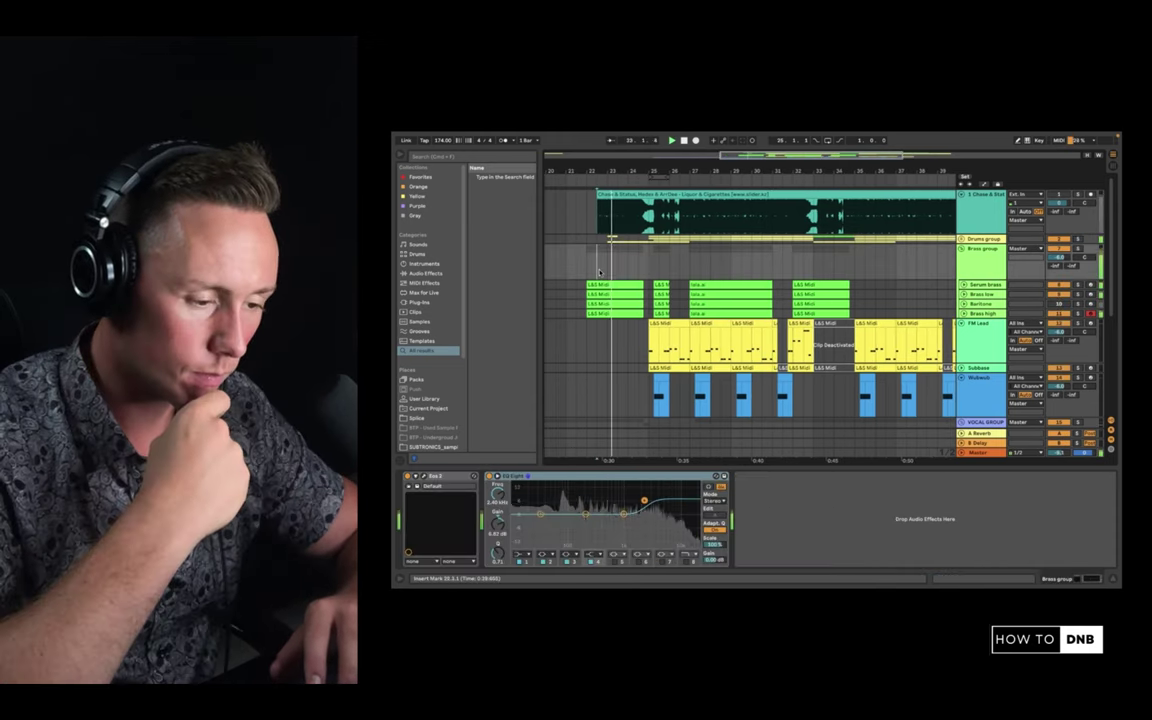